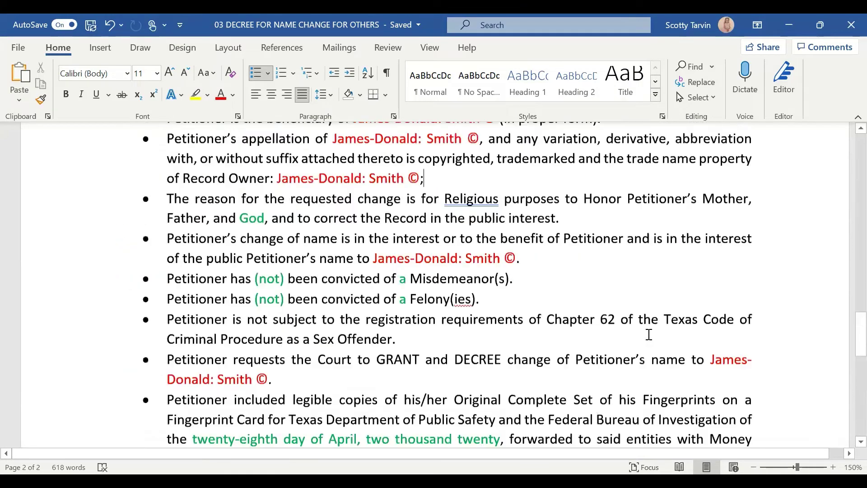
scroll(622, 350, up, 4)
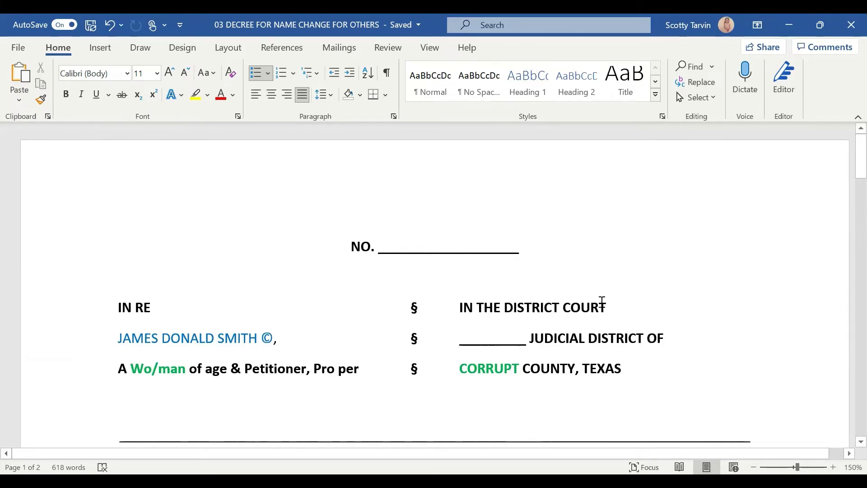
scroll(466, 416, down, 2)
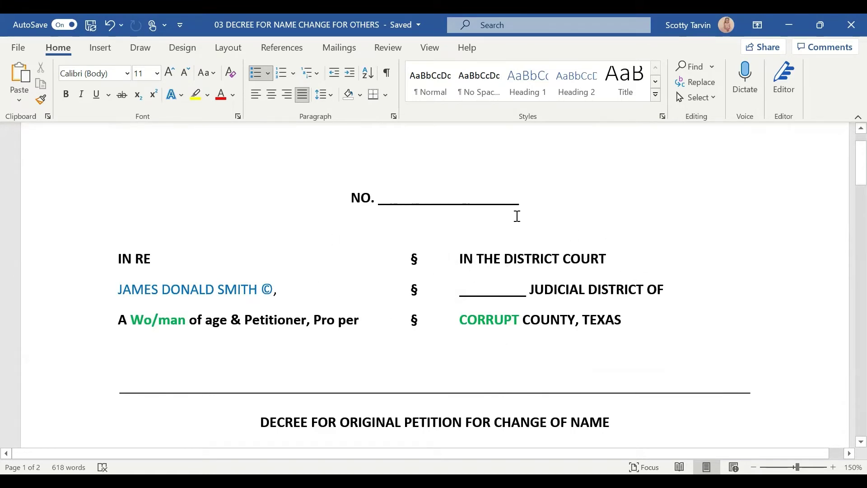
scroll(526, 200, down, 12)
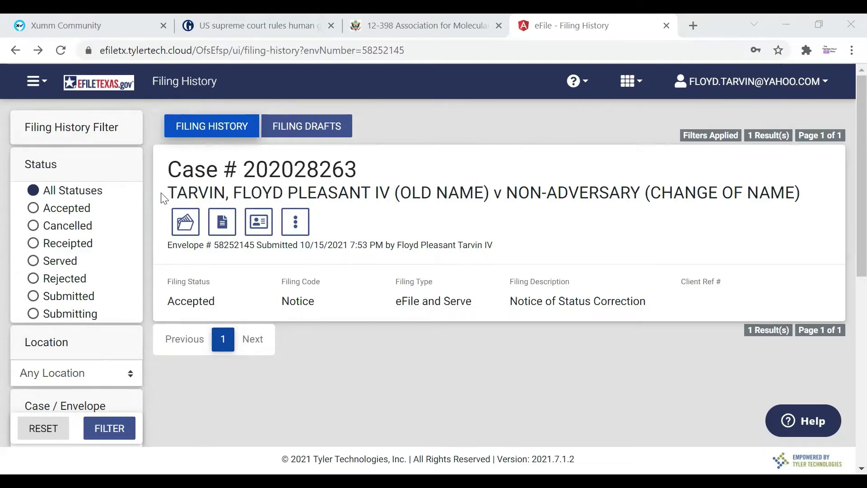
drag(176, 193, 381, 191)
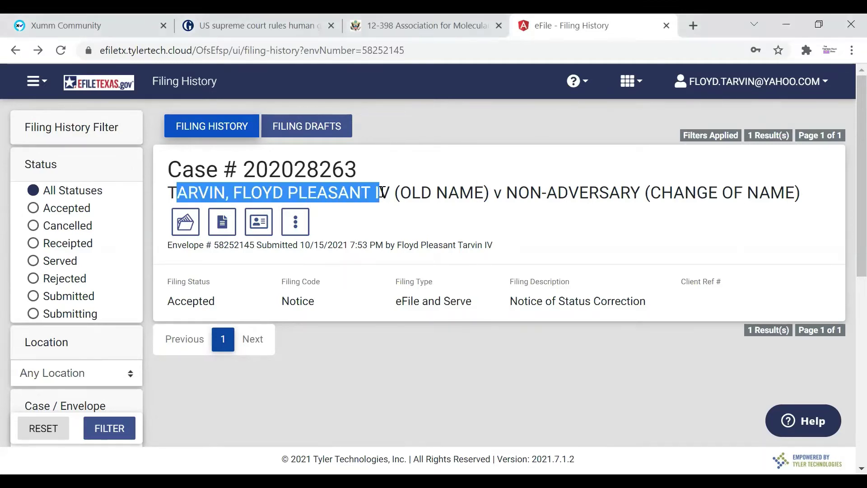
click(382, 192)
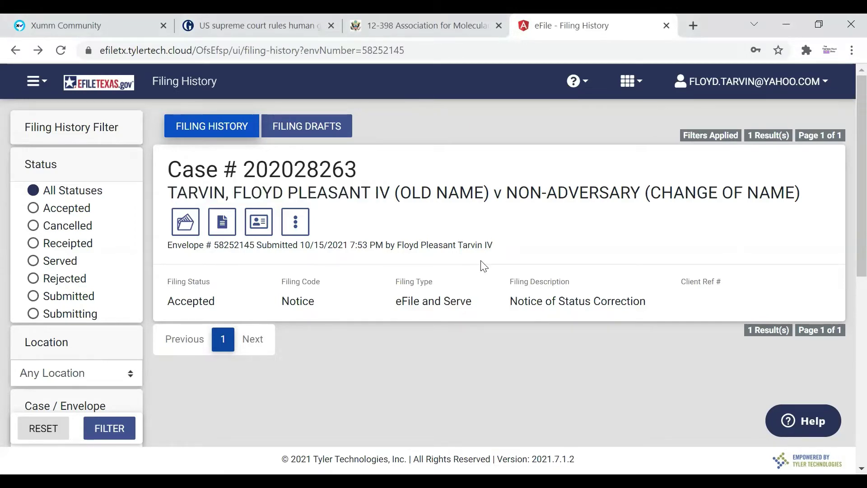
drag(496, 251, 419, 261)
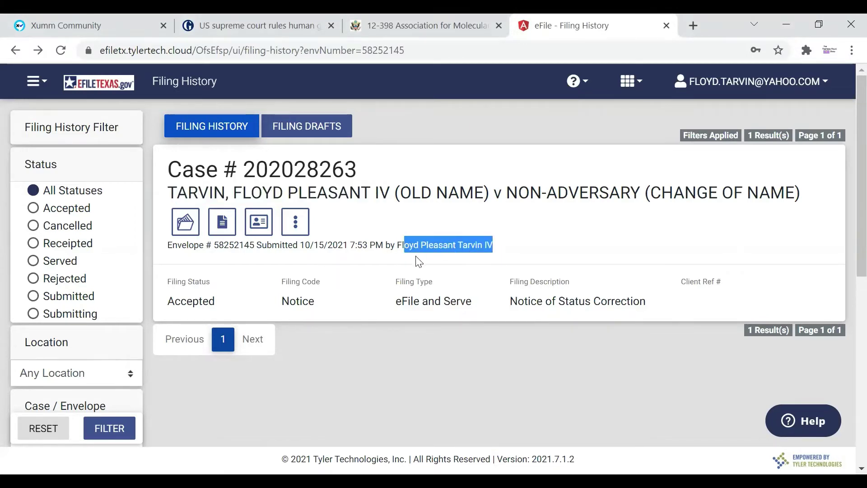
click(514, 253)
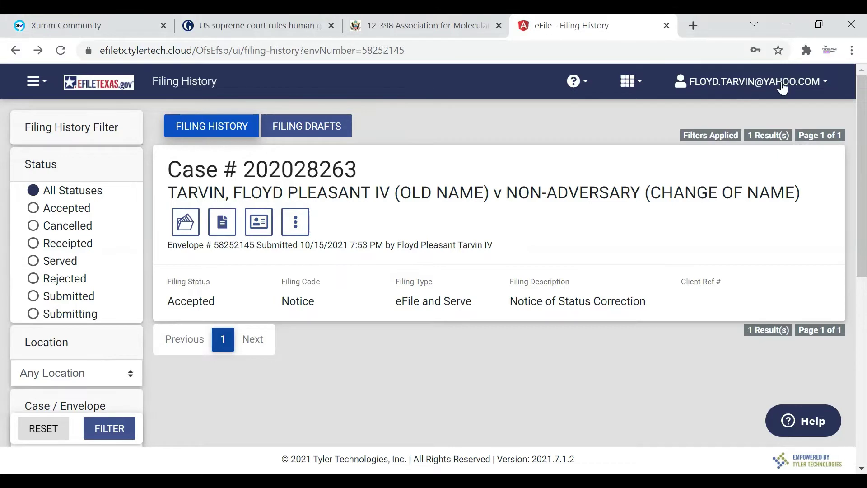
click(823, 85)
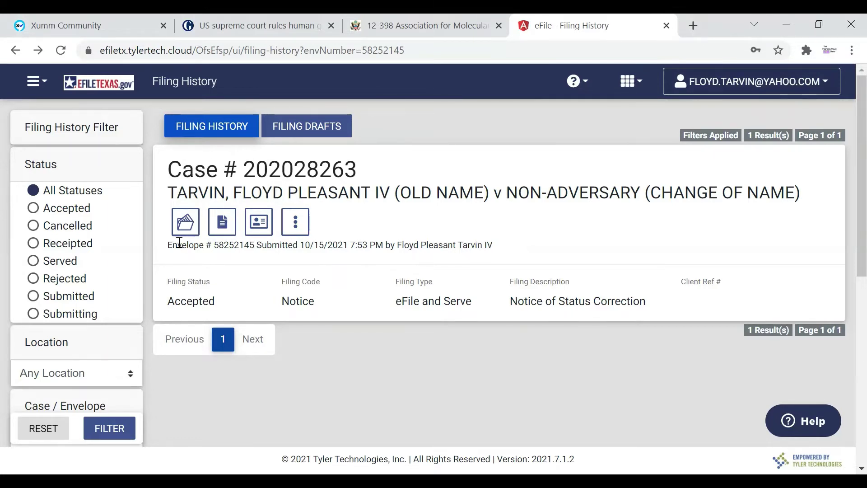
- Start a filing into the existing change-of-name case and open the file chooser for preloading documents
click(183, 228)
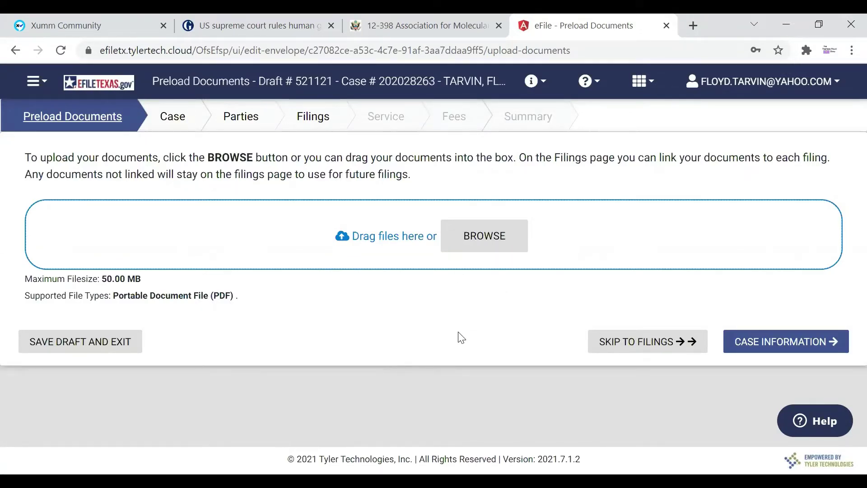
click(474, 237)
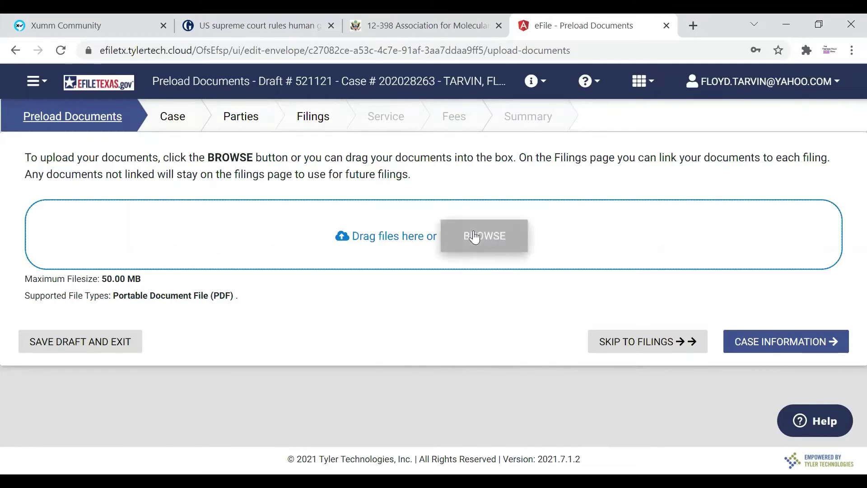
click(474, 237)
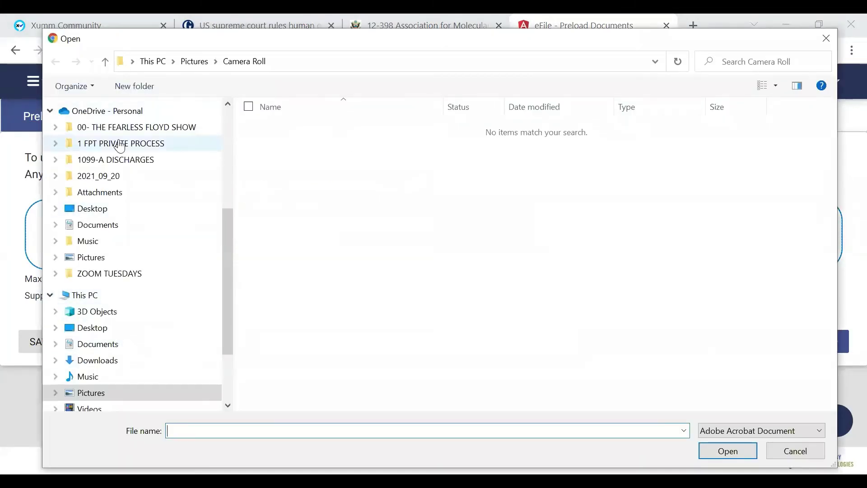
click(120, 144)
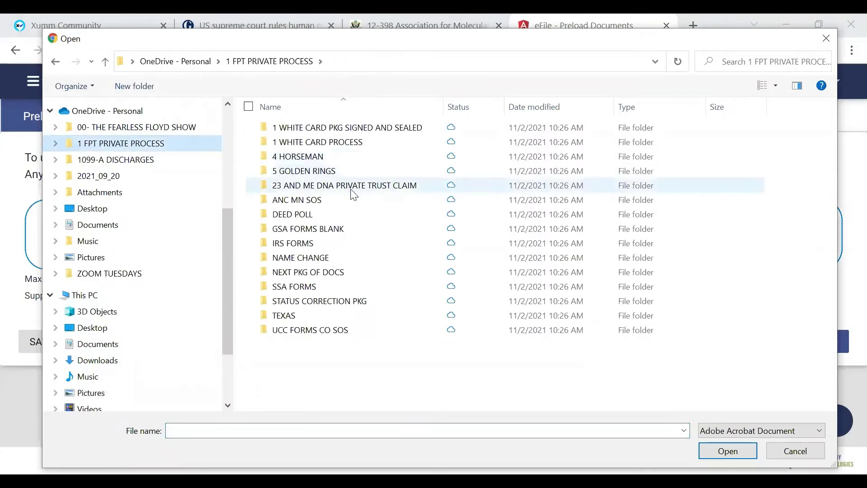
double_click(363, 302)
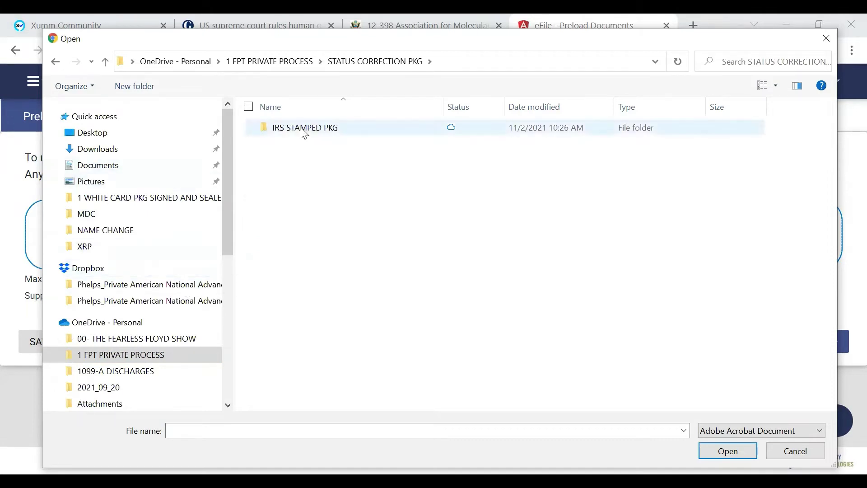
double_click(309, 131)
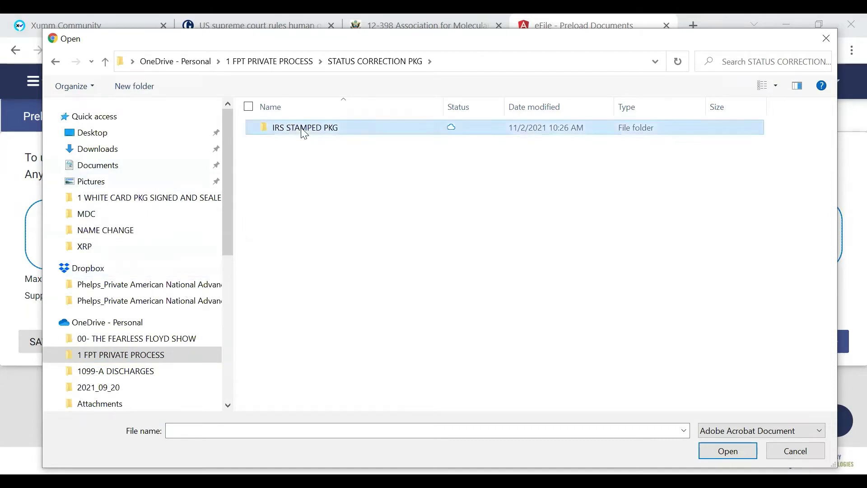
click(107, 62)
- Upload 01 NOTICE OF SERVICE from the local Documents folder 1 FPT PRIVATE PROCESS > STATUS CORRECTION PKG > CLERKS RECORD FILINGS
scroll(108, 349, down, 6)
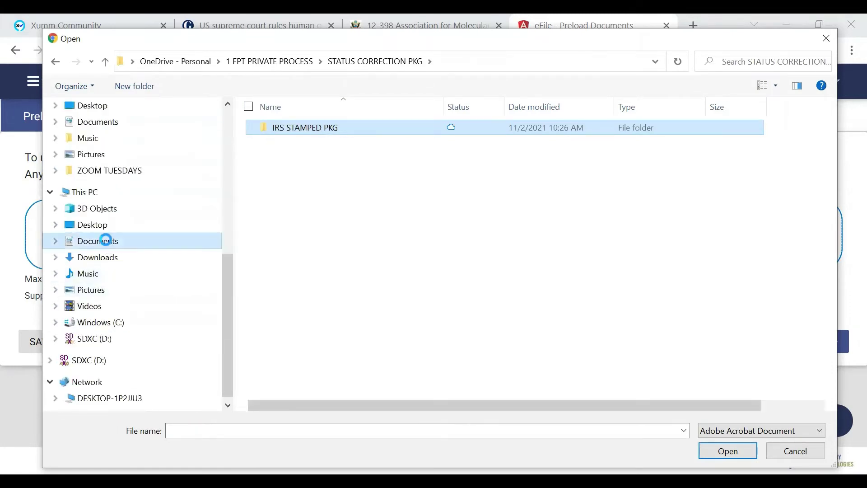
click(106, 241)
click(326, 147)
double_click(326, 147)
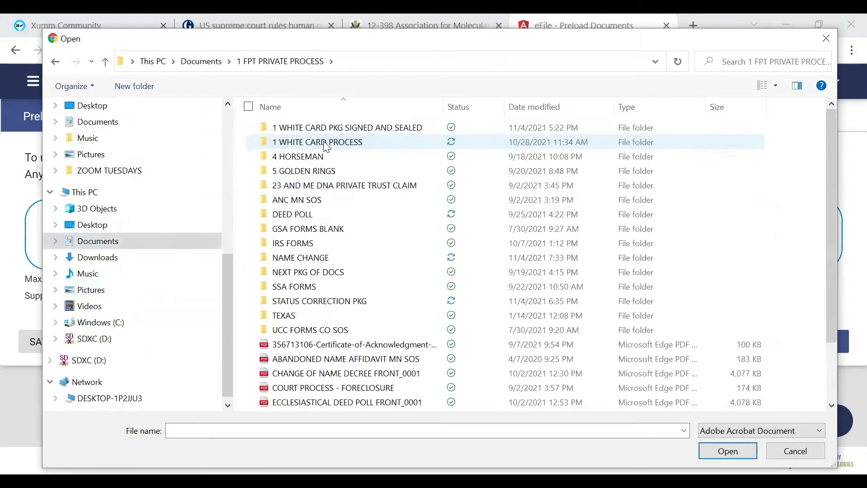
double_click(328, 306)
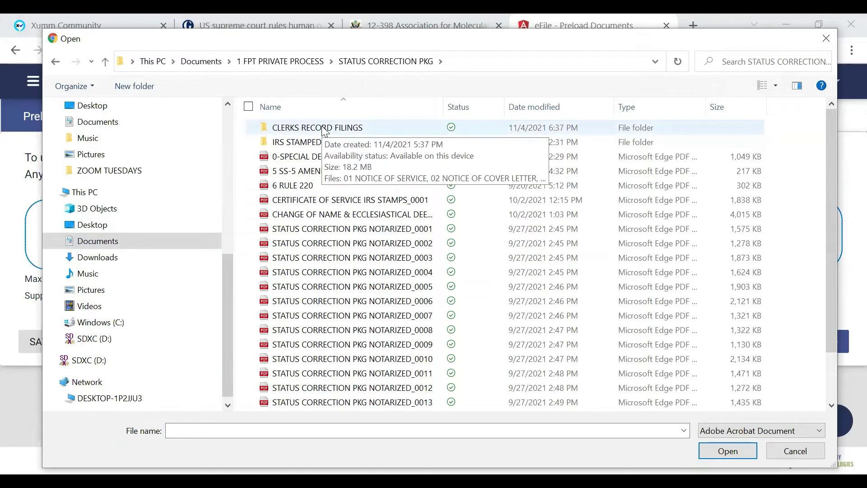
double_click(325, 130)
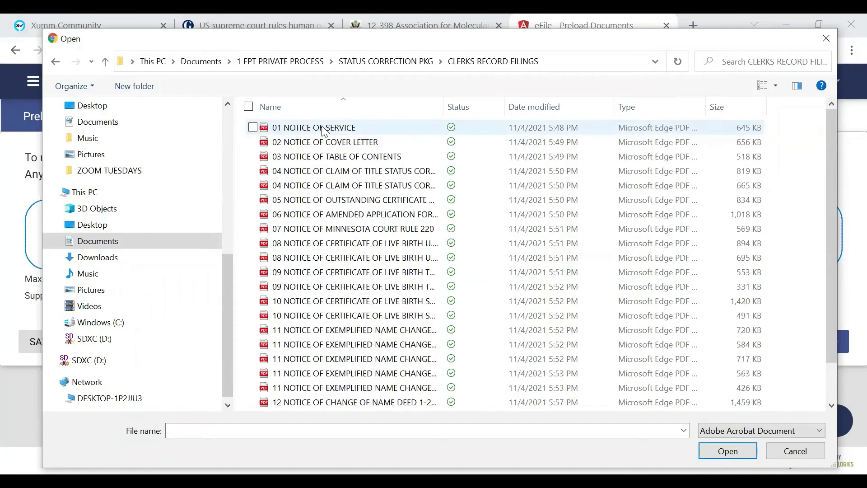
double_click(345, 133)
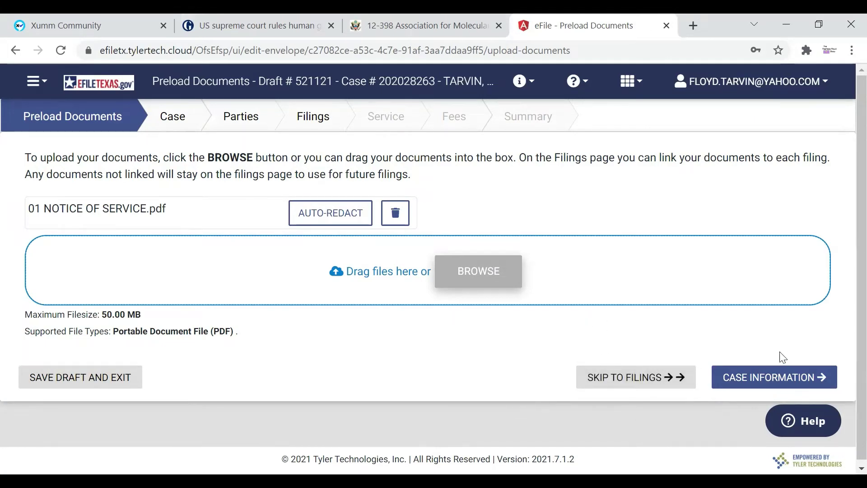
- Skip ahead to the Filings stage and set the filing code to Notice
scroll(740, 329, down, 1)
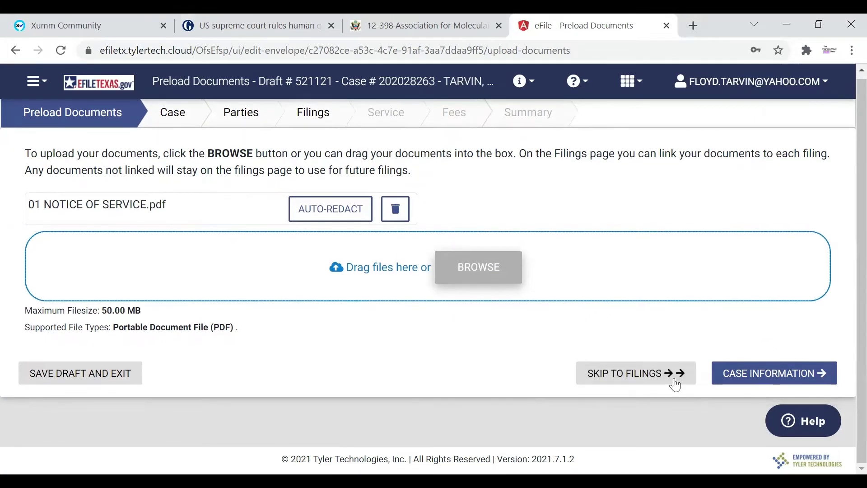
click(629, 375)
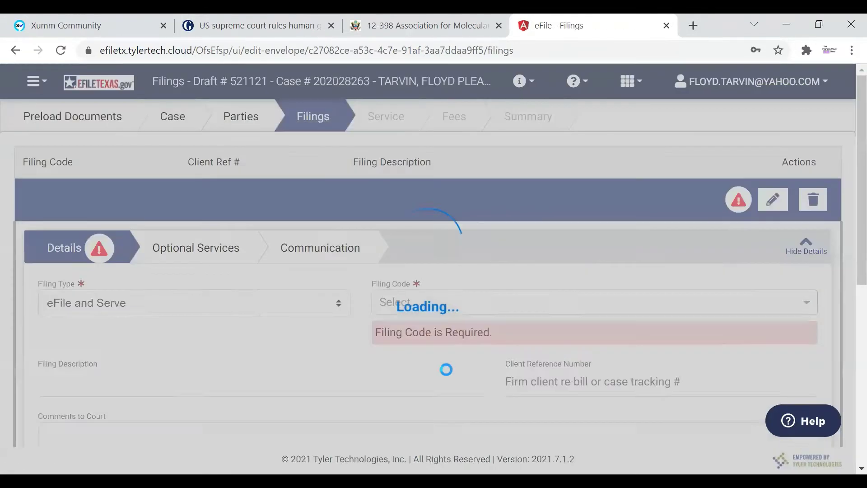
scroll(429, 305, down, 5)
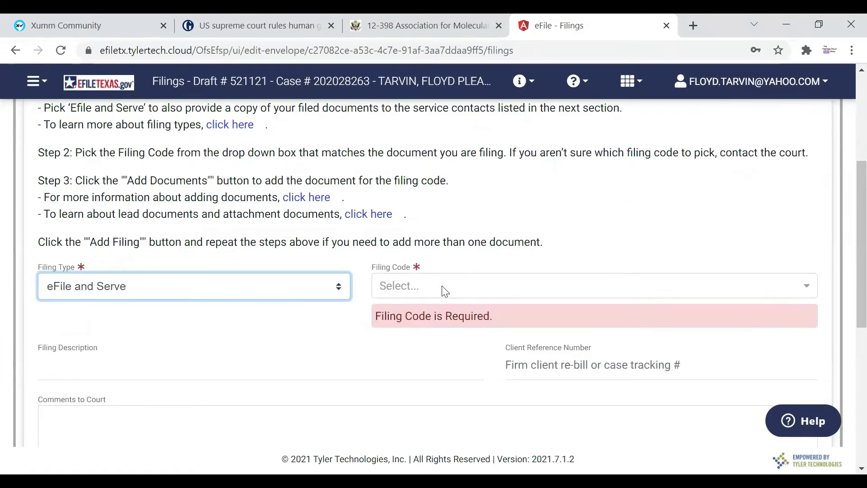
click(444, 292)
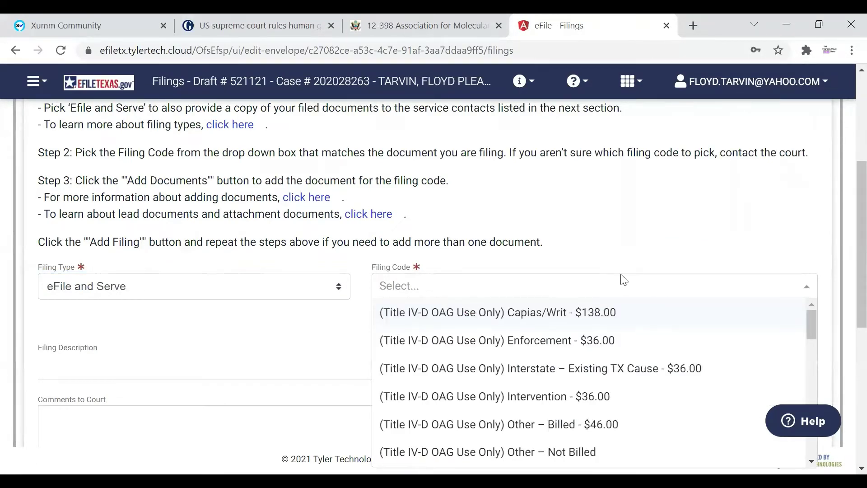
scroll(721, 348, down, 3)
scroll(673, 398, down, 8)
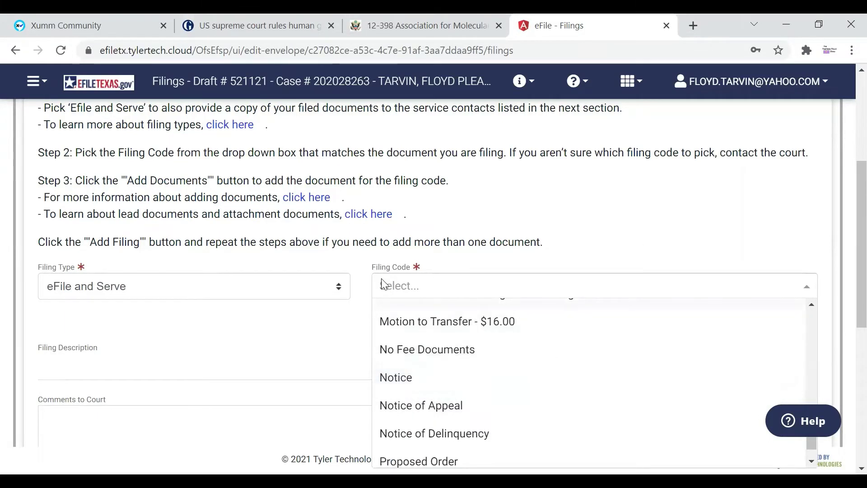
scroll(381, 284, up, 5)
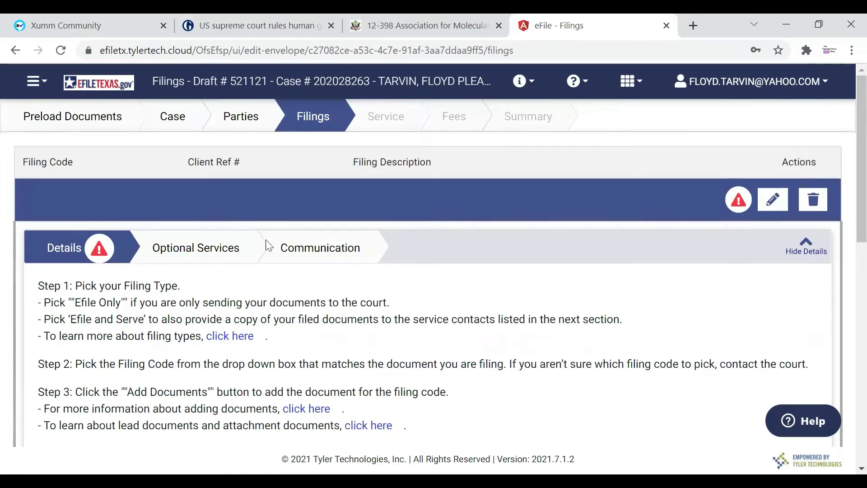
scroll(444, 285, down, 5)
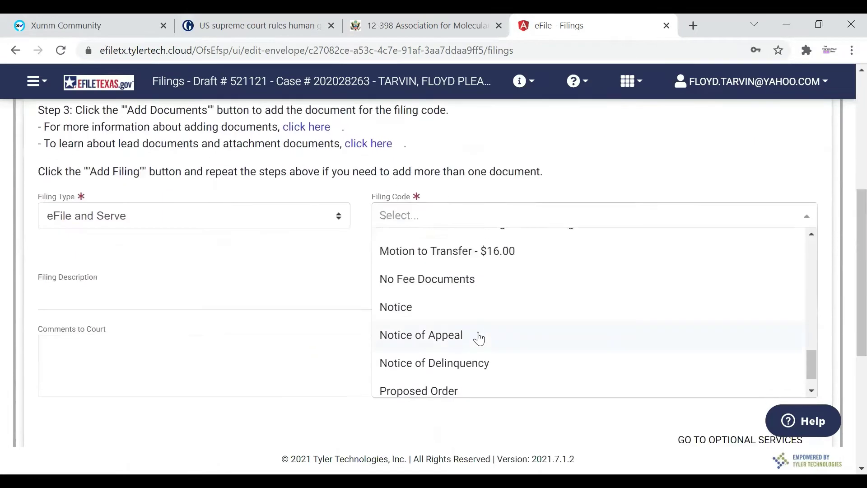
click(447, 306)
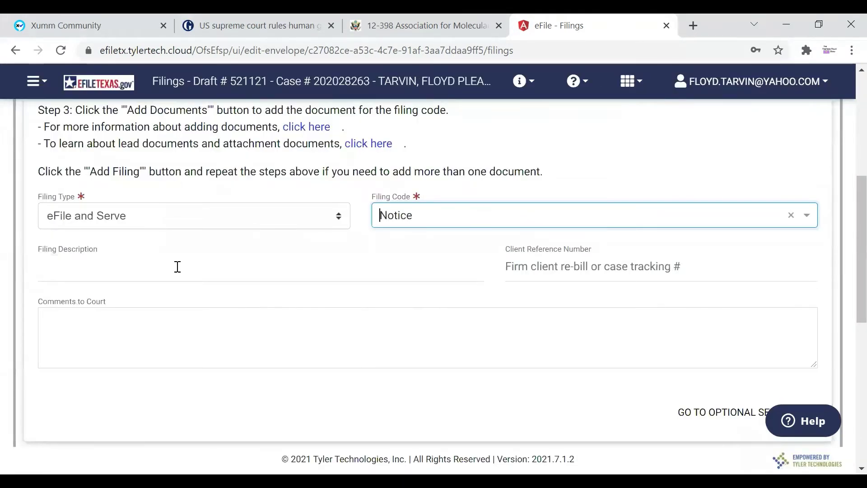
- Enter "01 Notice of Certificate of Service" as the filing description
click(122, 265)
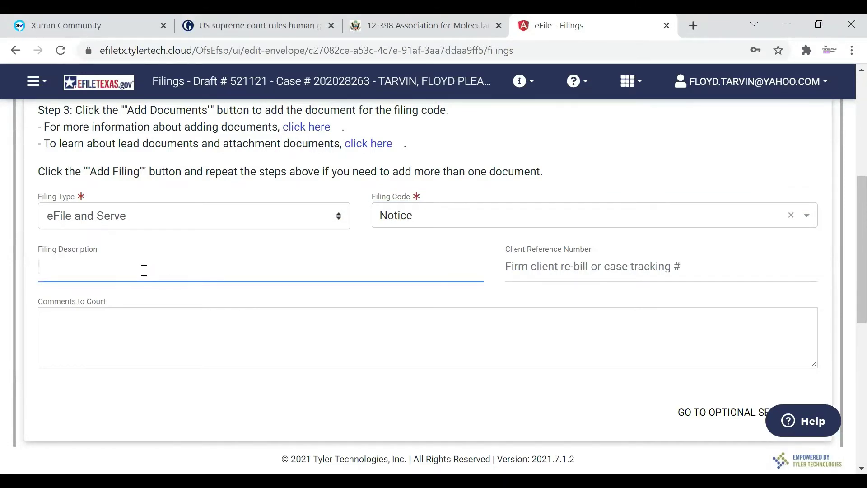
text(Notice o)
key(Left)
key(Left)
key(Home)
text(01)
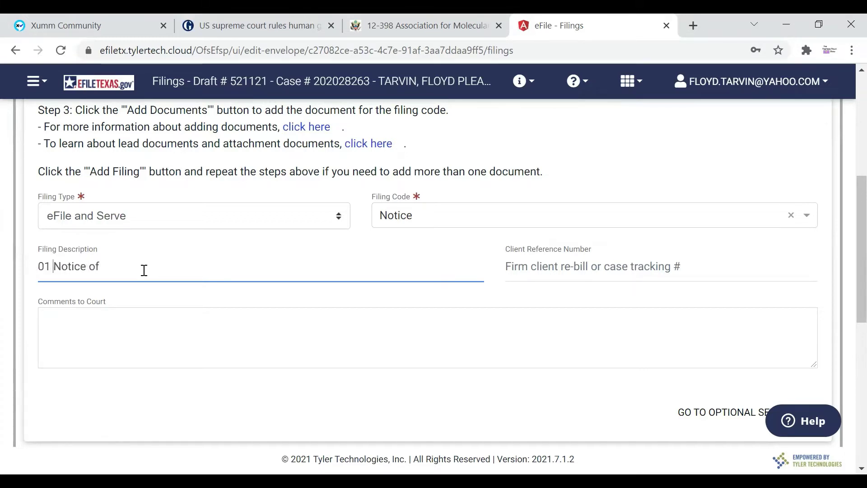
key(Right)
key(Right)
key(Right)
key(Right)
text(Certifica)
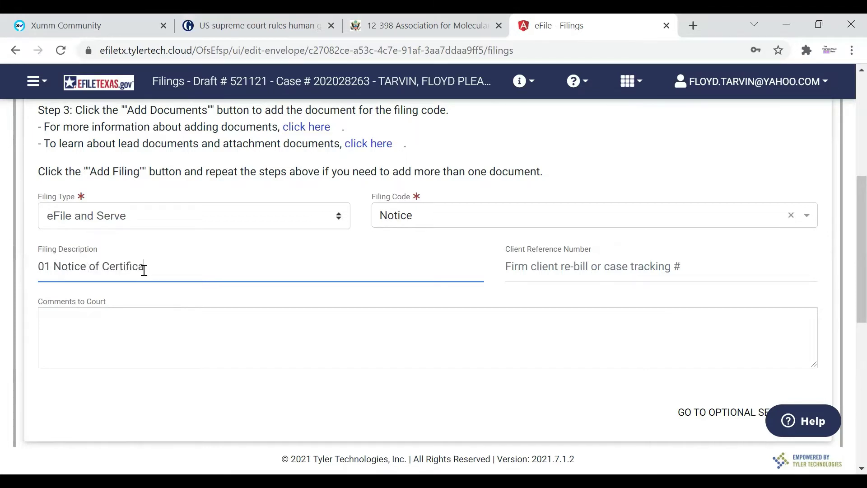
text(te of Service)
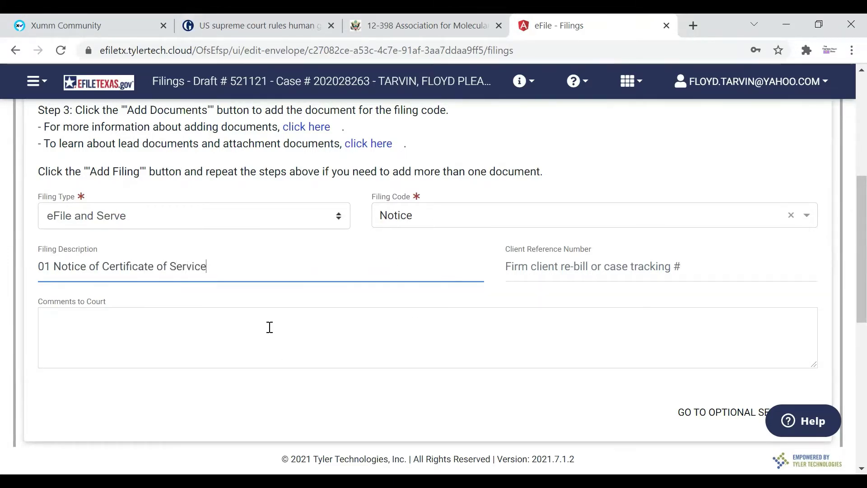
click(646, 268)
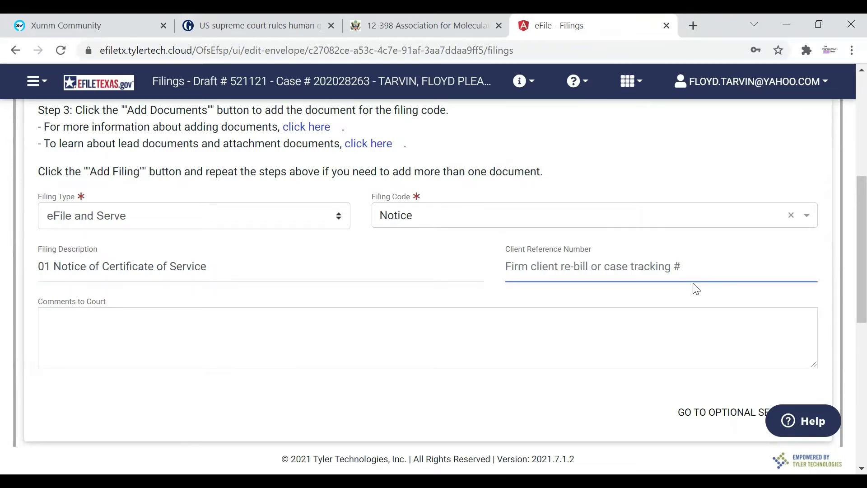
- Assign the preloaded 01 NOTICE OF SERVICE.pdf as the filing's lead document and save the selection
scroll(677, 289, down, 5)
scroll(637, 253, up, 2)
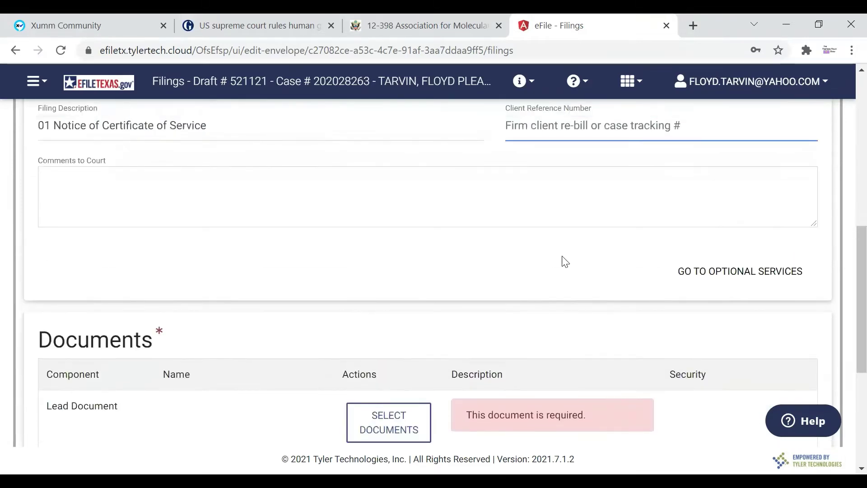
scroll(561, 259, down, 3)
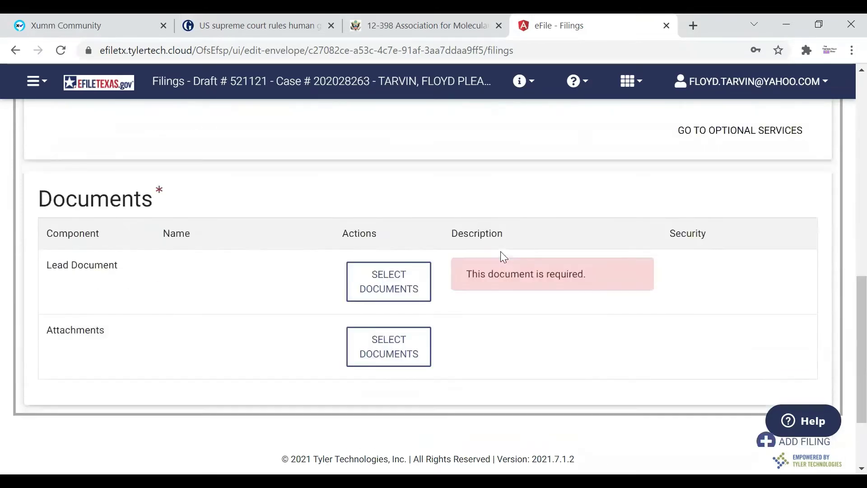
click(381, 289)
scroll(476, 267, down, 2)
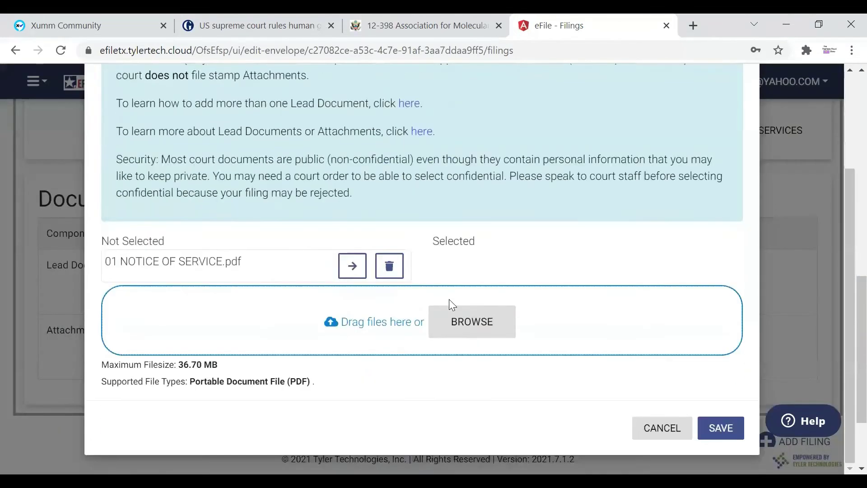
click(472, 324)
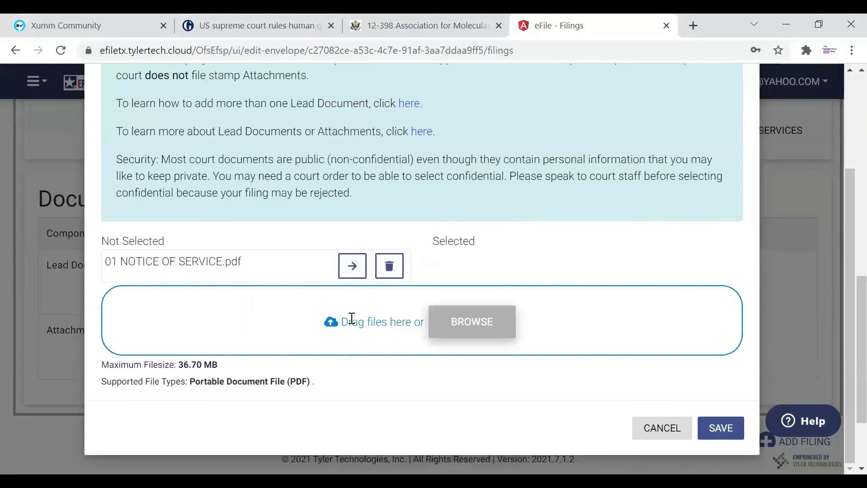
click(350, 268)
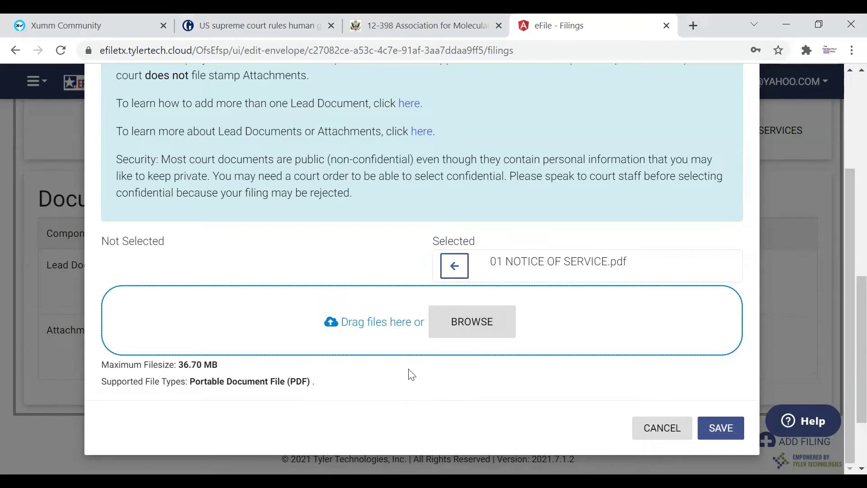
click(721, 426)
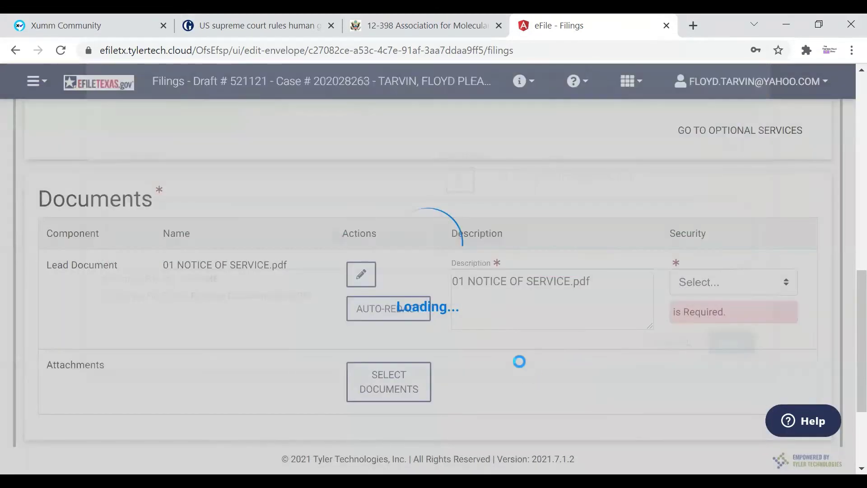
- Set the lead document's security to Notices
scroll(361, 330, down, 12)
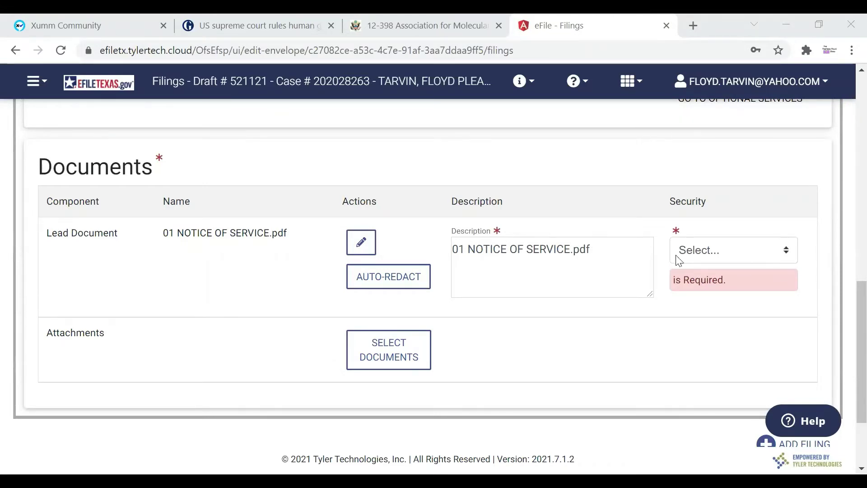
click(705, 250)
scroll(655, 189, down, 5)
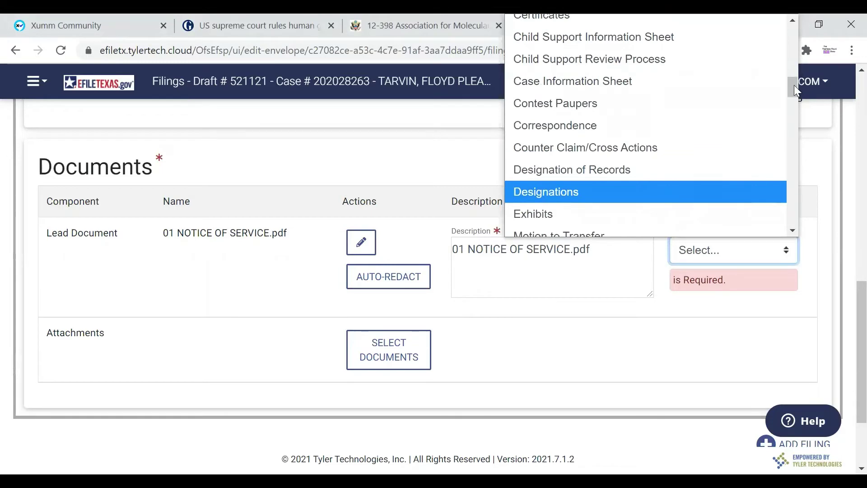
drag(794, 85, 789, 104)
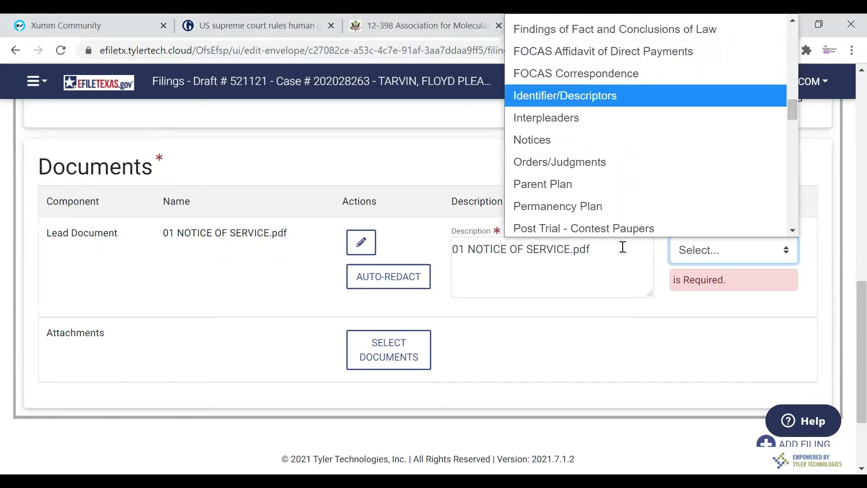
click(532, 139)
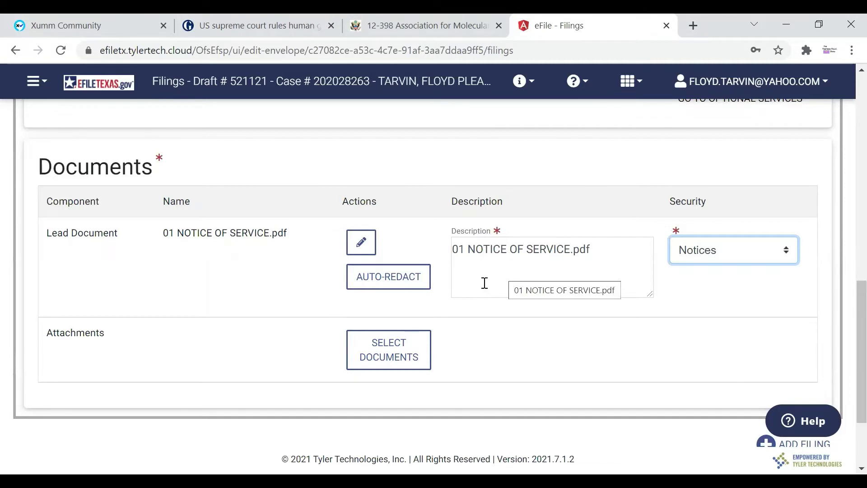
- Save the filing as a draft and exit to the dashboard
scroll(448, 322, down, 2)
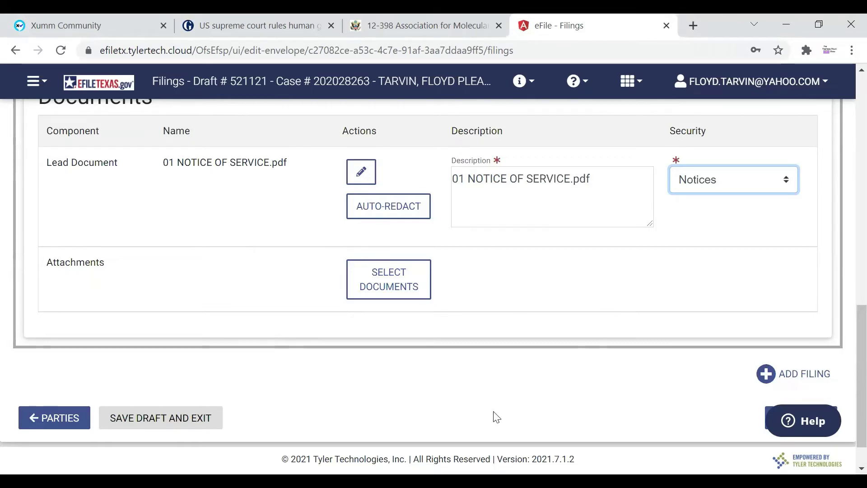
scroll(497, 417, down, 1)
click(147, 382)
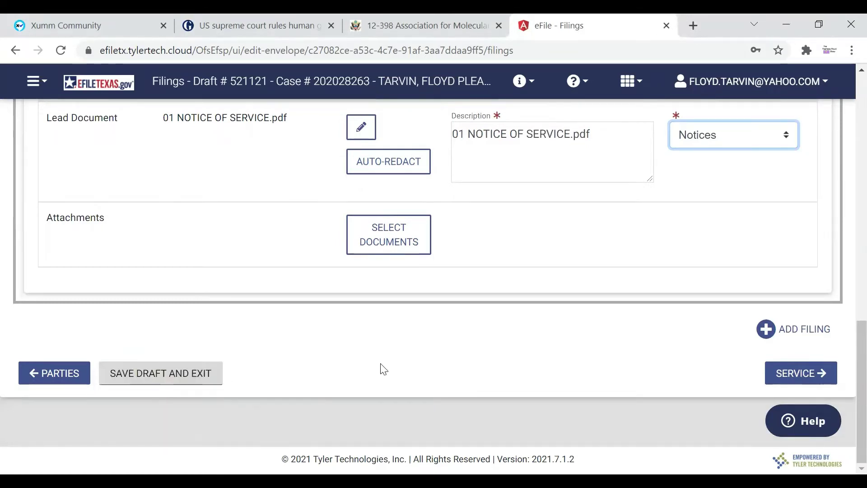
click(183, 381)
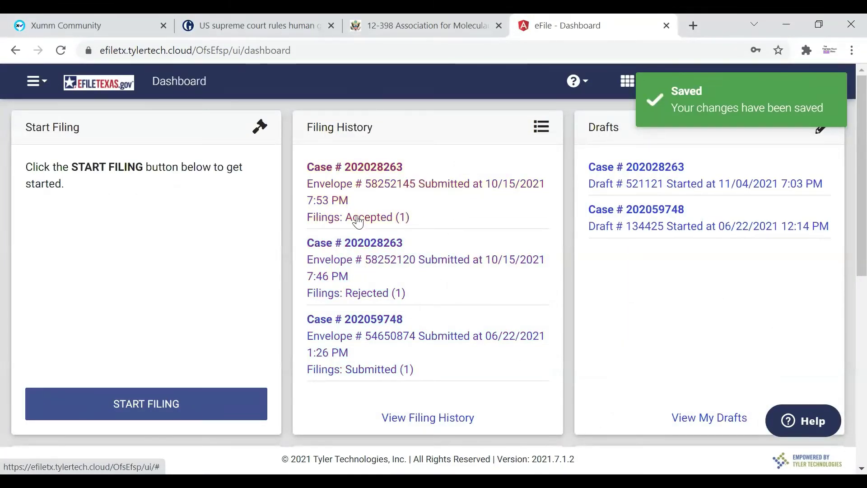
scroll(291, 309, down, 7)
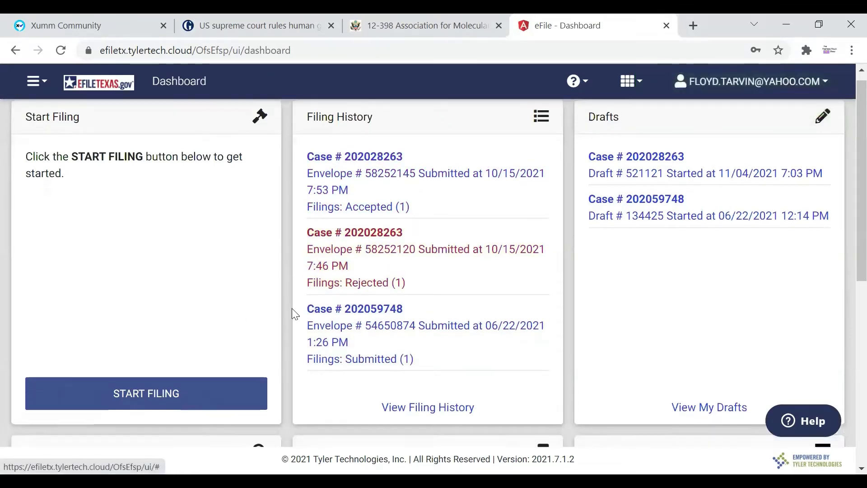
scroll(224, 316, up, 5)
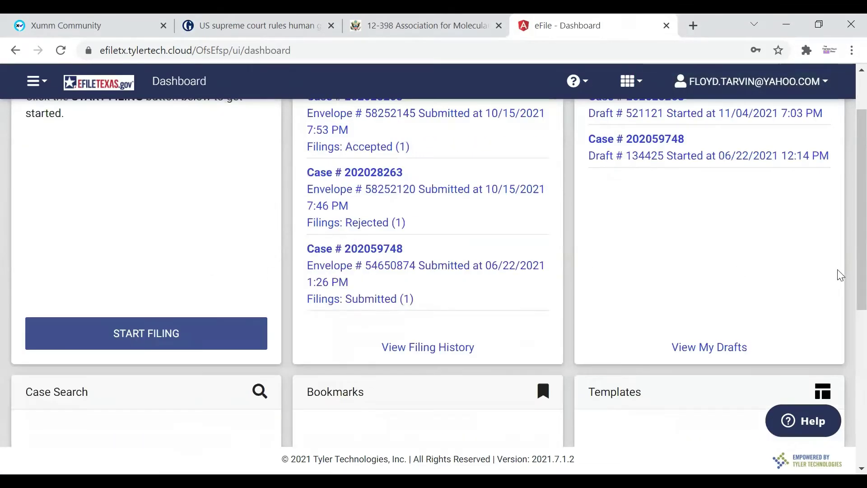
scroll(840, 275, up, 2)
click(701, 212)
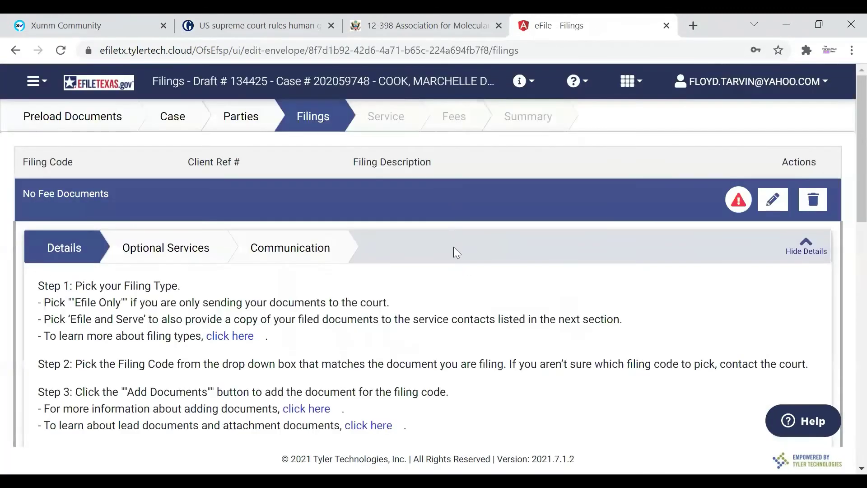
scroll(453, 251, down, 15)
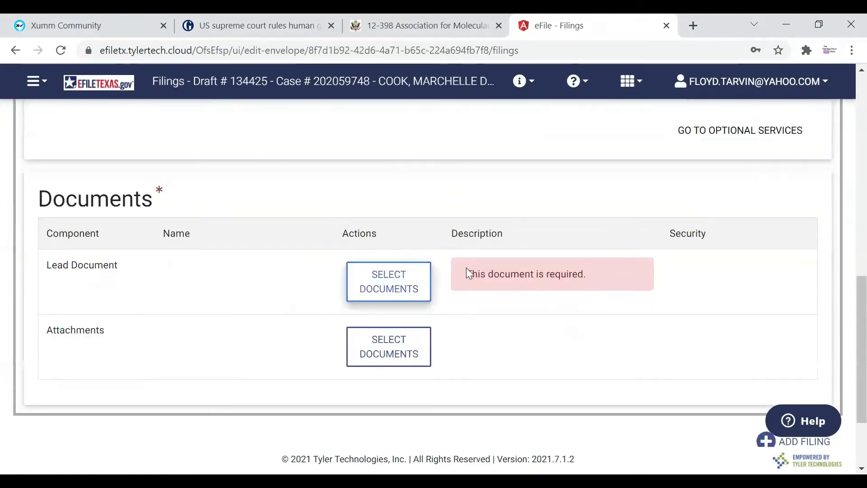
scroll(373, 232, up, 15)
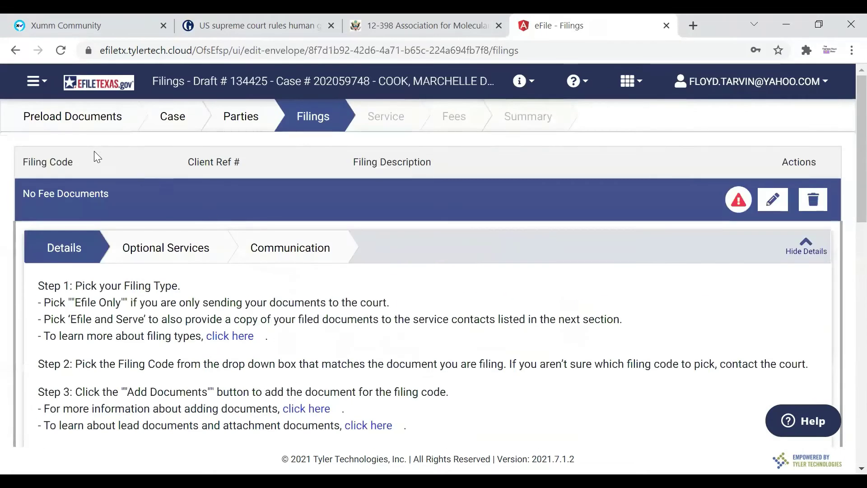
click(15, 50)
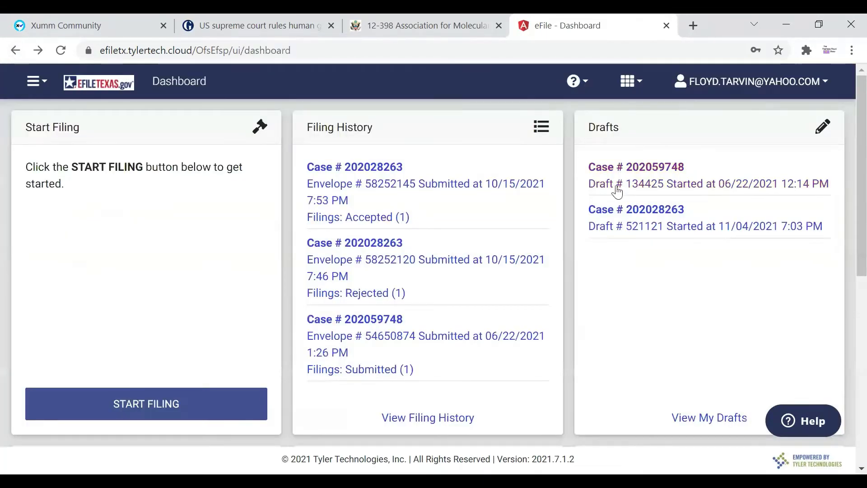
click(617, 192)
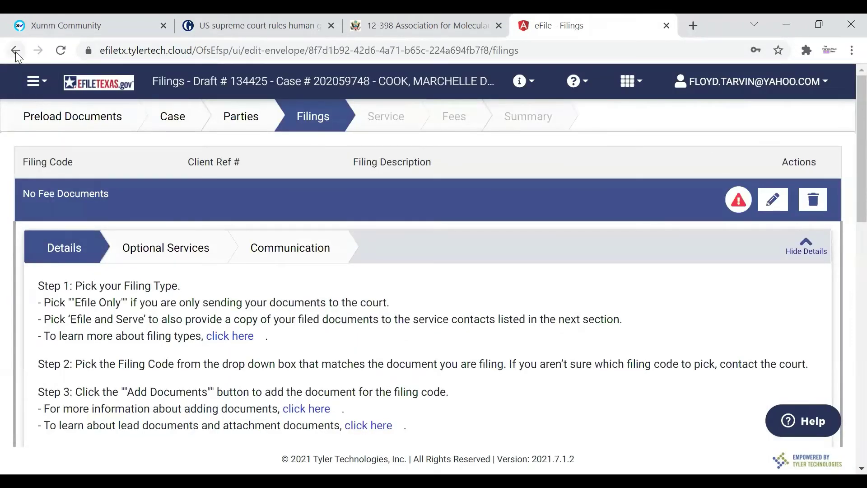
click(16, 51)
- Reopen the newly saved change-of-name draft and choose the existing WAIVER payment account for its fees
click(683, 209)
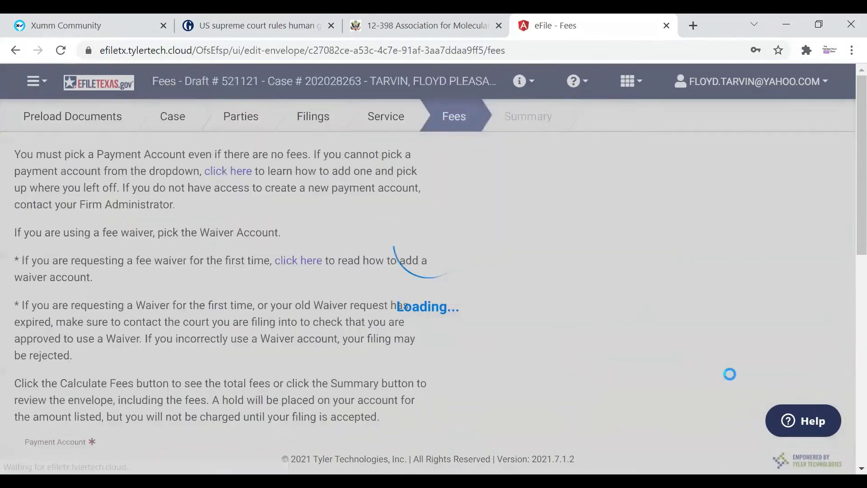
scroll(531, 343, down, 5)
scroll(400, 334, down, 10)
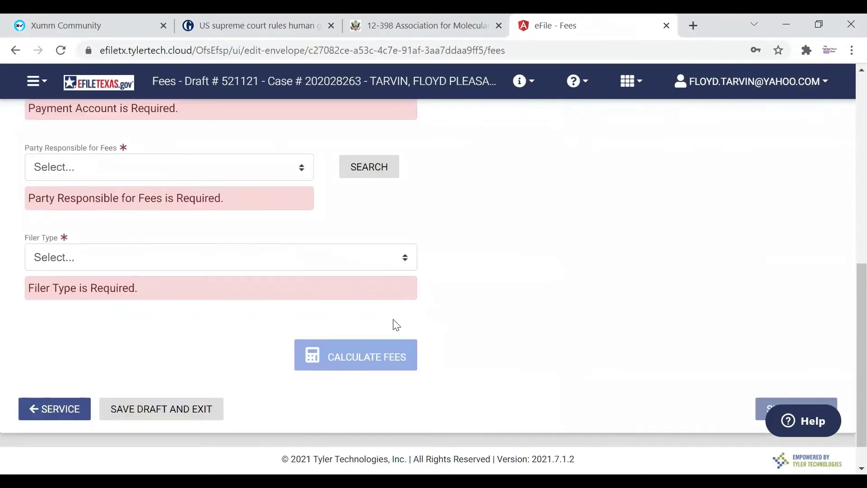
scroll(397, 324, up, 3)
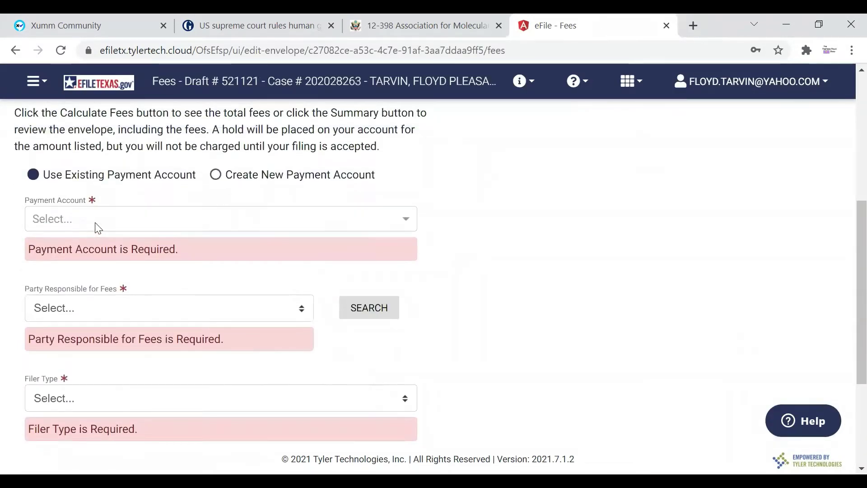
click(140, 228)
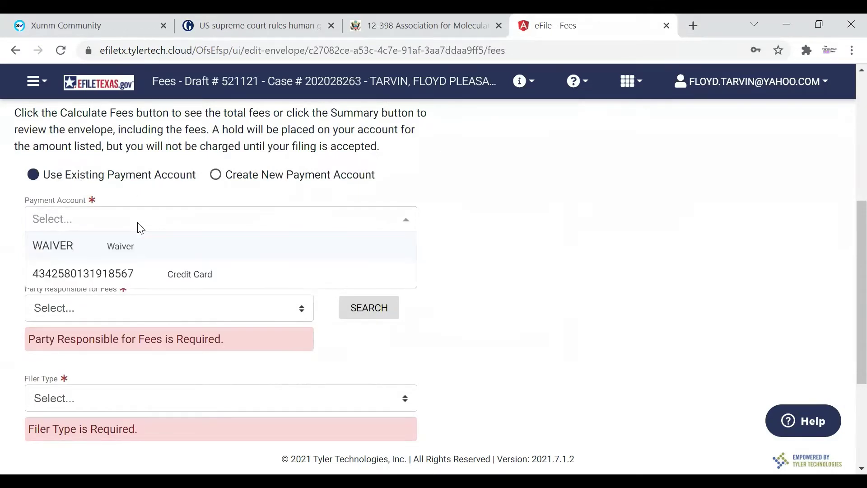
click(79, 250)
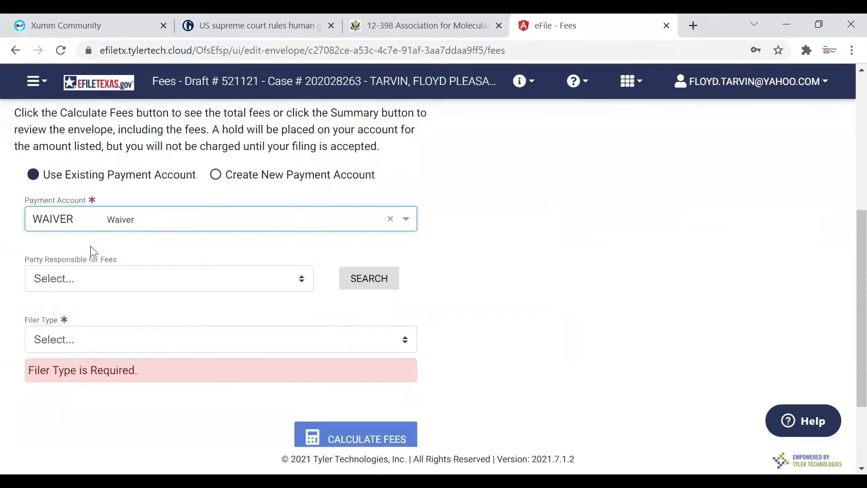
- Make the party marked NEW NAME responsible for fees and set the filer type to Pro Se Filer
click(126, 280)
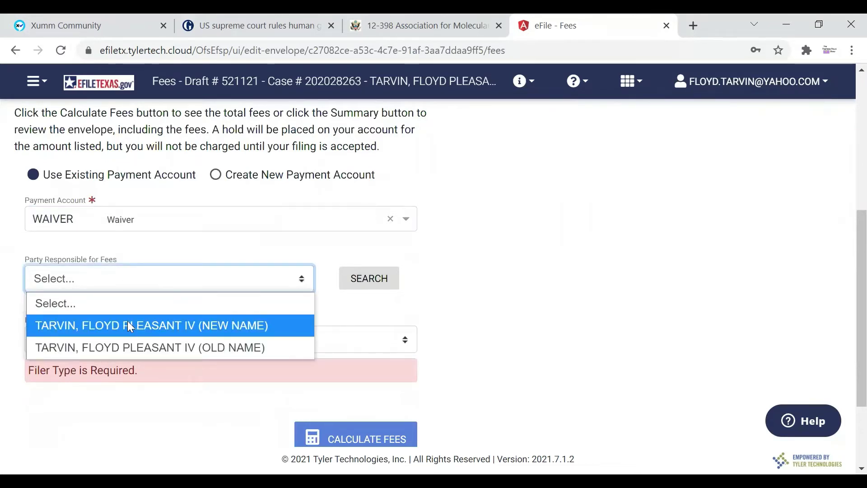
click(130, 326)
click(122, 343)
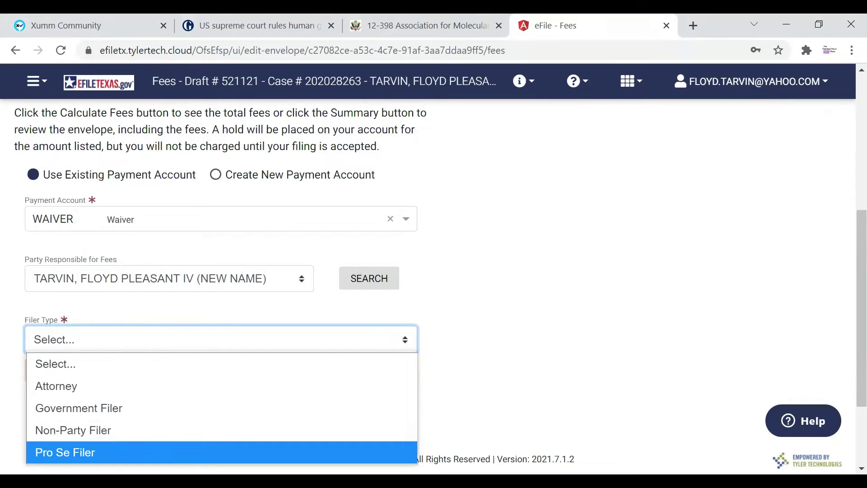
click(225, 452)
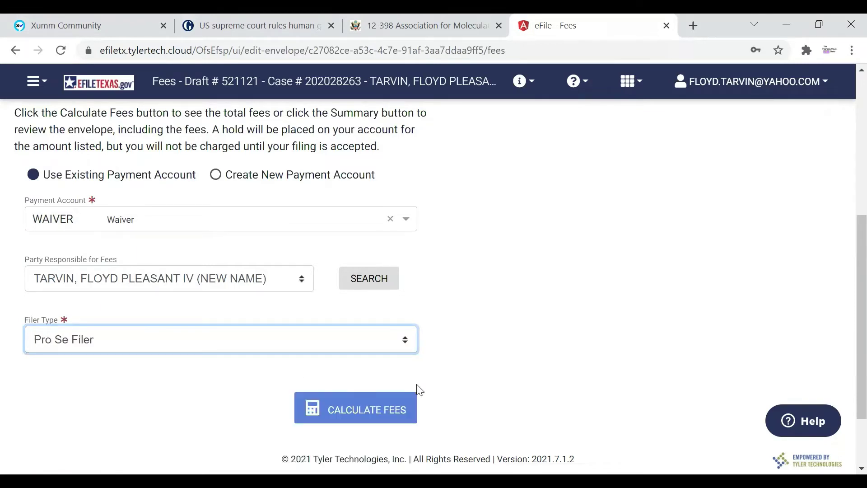
- Calculate the fees and proceed to the envelope summary to review the case, filing, service and fee details
click(385, 417)
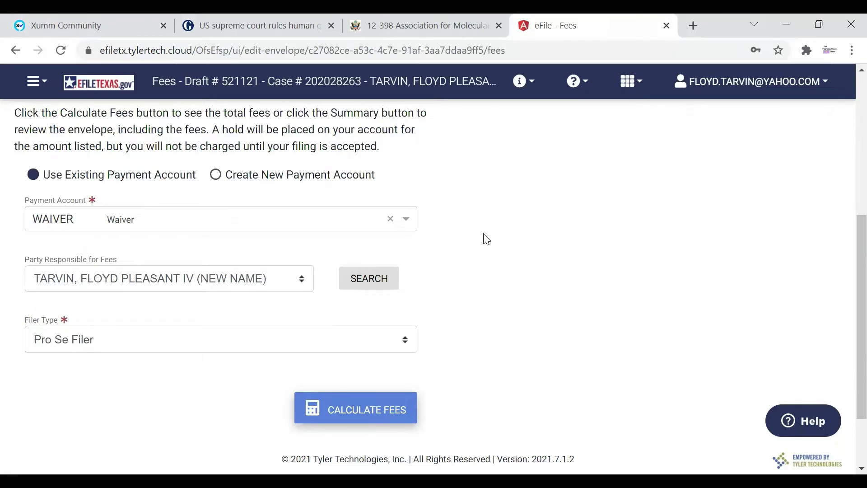
scroll(416, 280, down, 2)
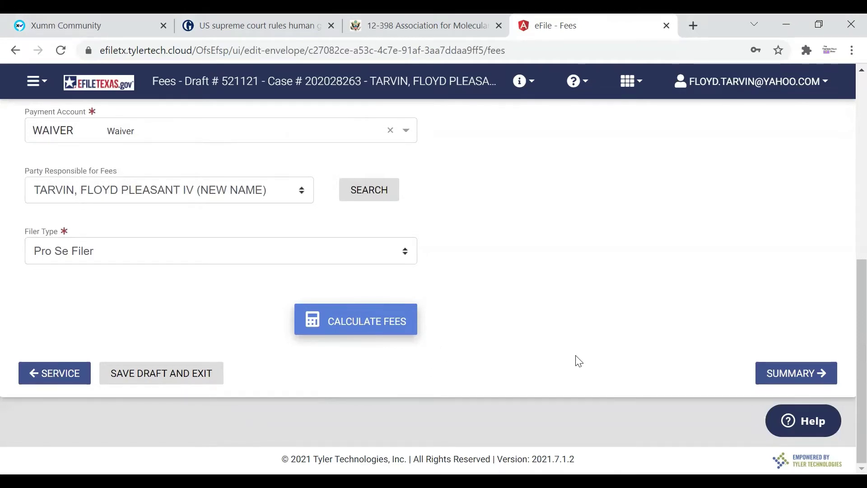
click(802, 374)
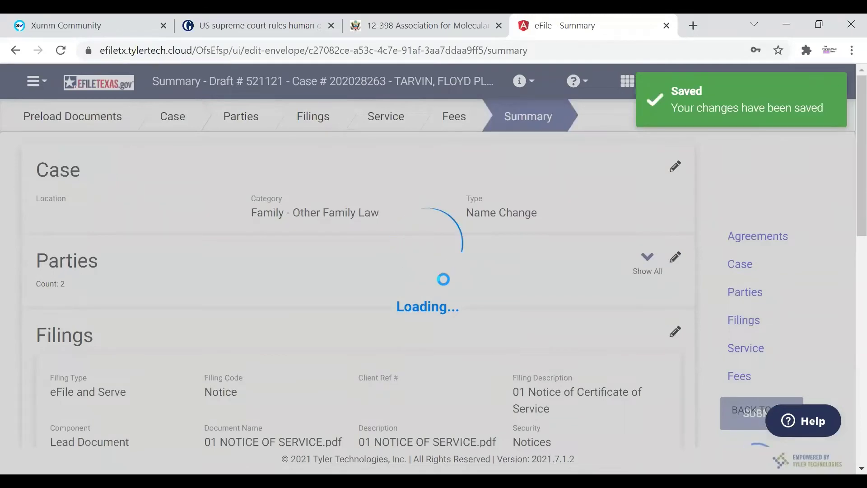
scroll(429, 259, down, 3)
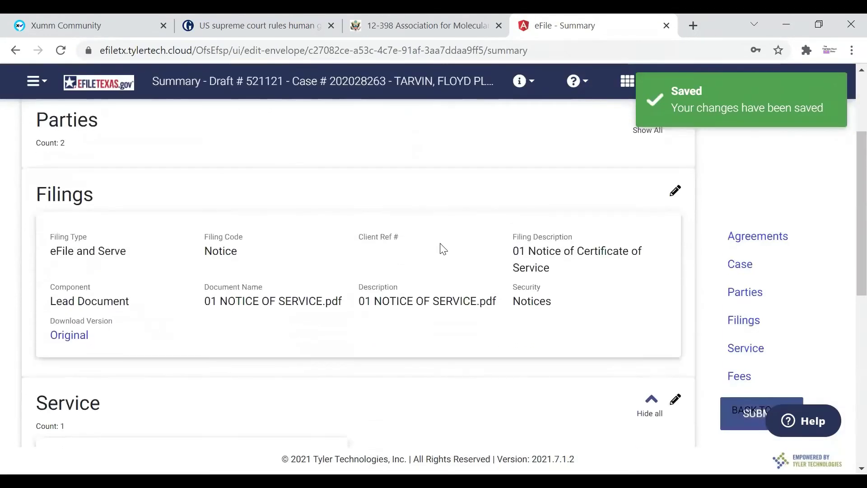
scroll(416, 244, up, 3)
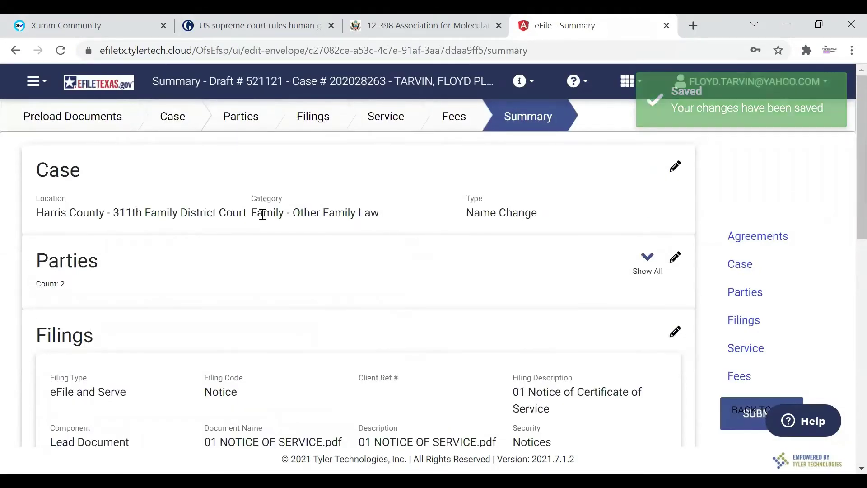
scroll(496, 253, down, 5)
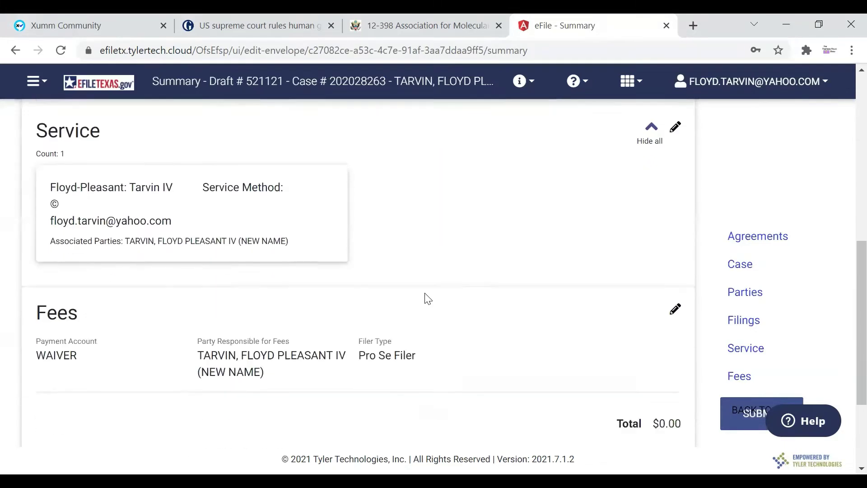
scroll(429, 293, down, 3)
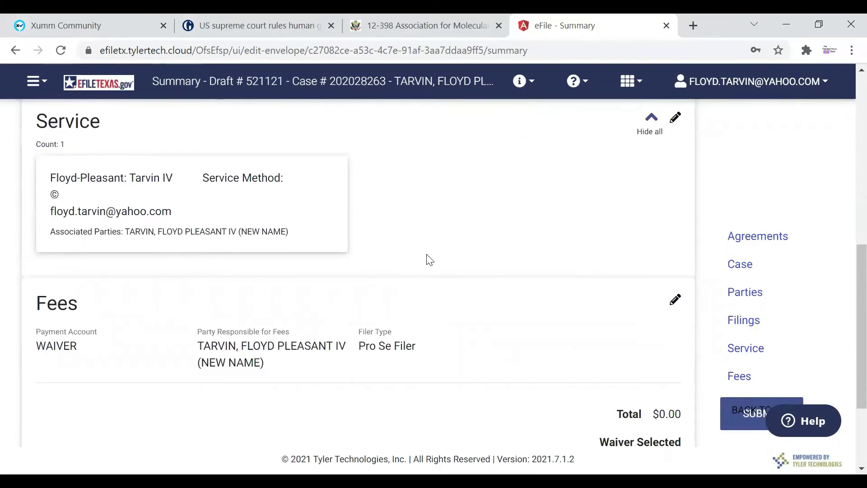
- Check the envelope summary's filing, service and fee details, and submit the envelope to the court
scroll(420, 259, down, 3)
scroll(237, 295, up, 6)
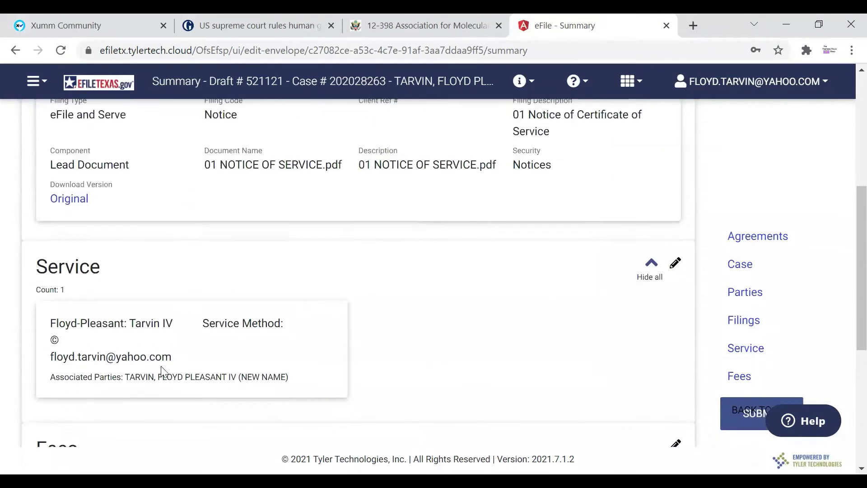
scroll(403, 259, up, 3)
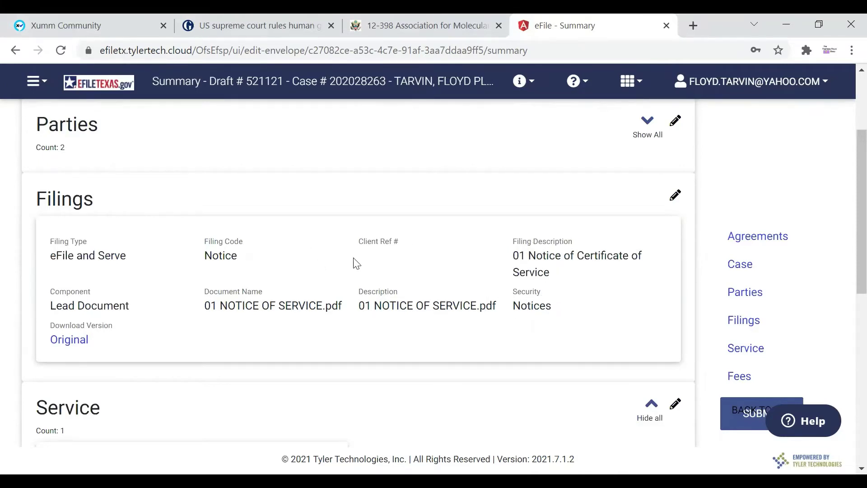
scroll(461, 262, down, 8)
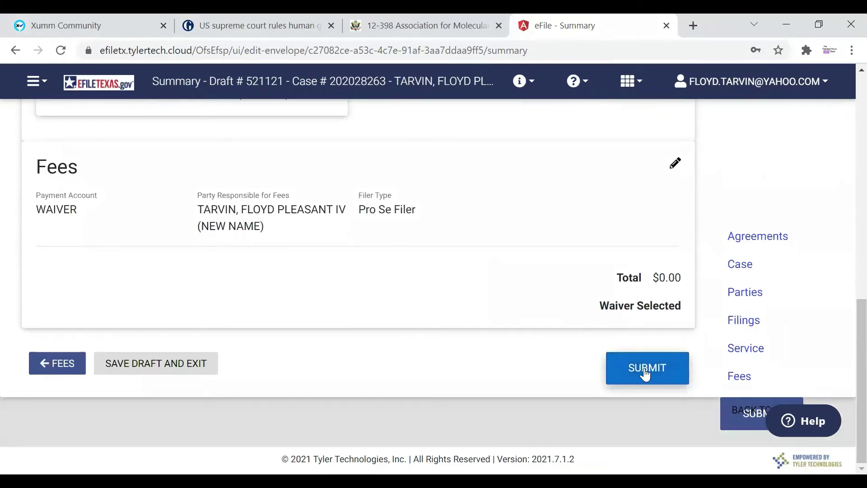
click(644, 372)
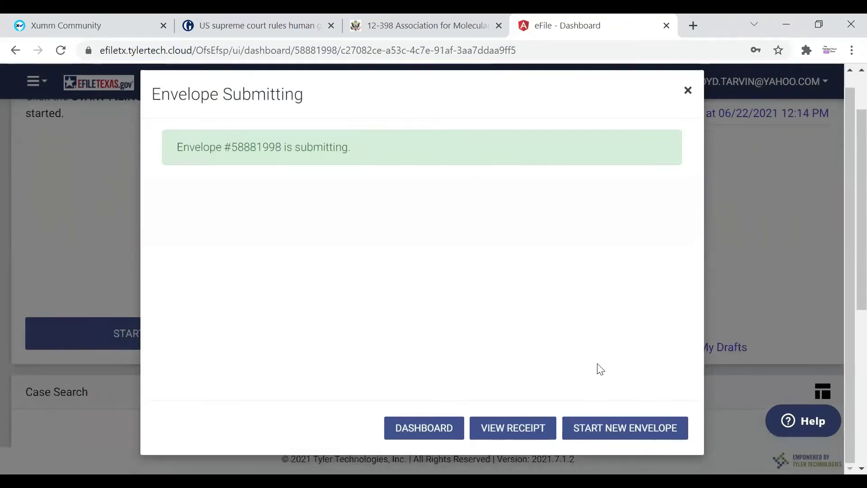
- Start a new envelope and set its filing location to Harris County - 311th Family District Court
click(625, 434)
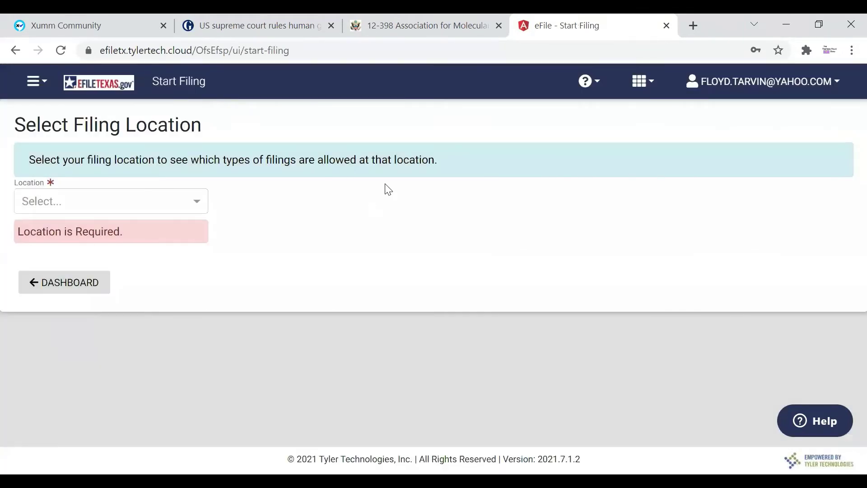
click(195, 209)
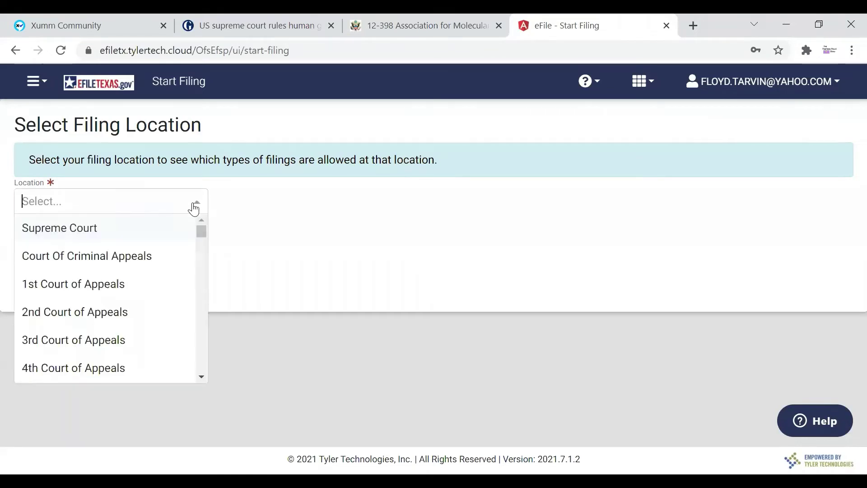
scroll(108, 243, down, 2)
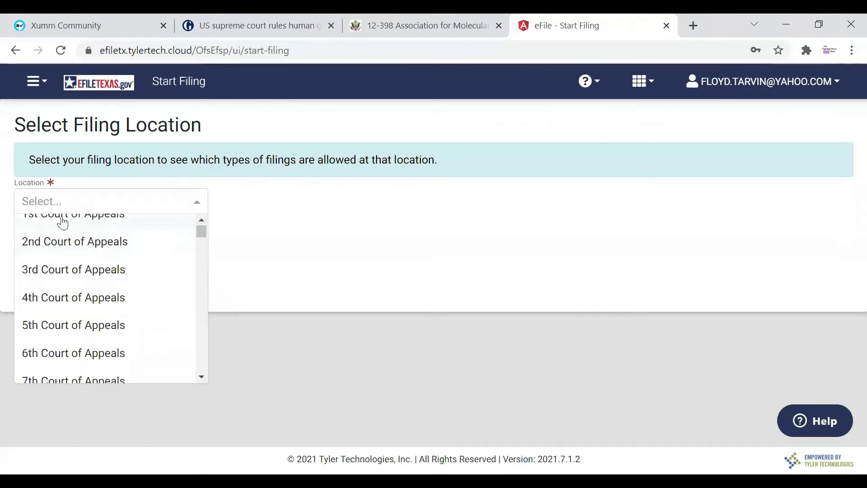
scroll(90, 239, up, 1)
scroll(119, 260, up, 1)
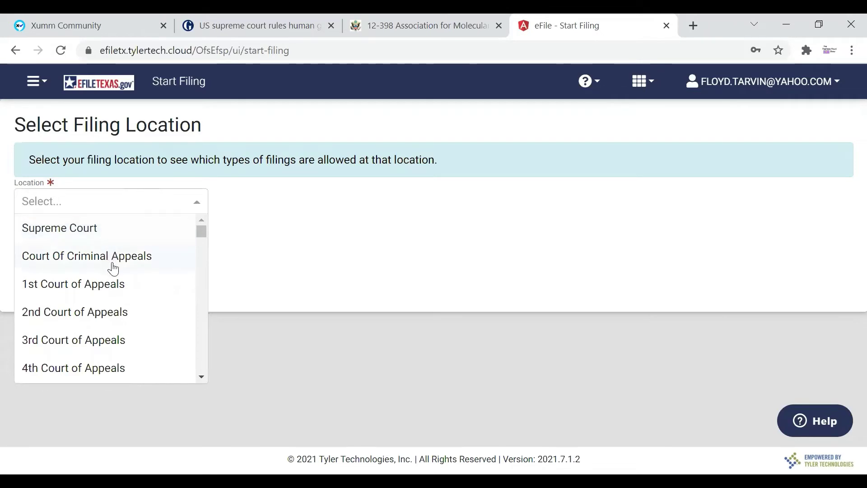
scroll(121, 261, down, 15)
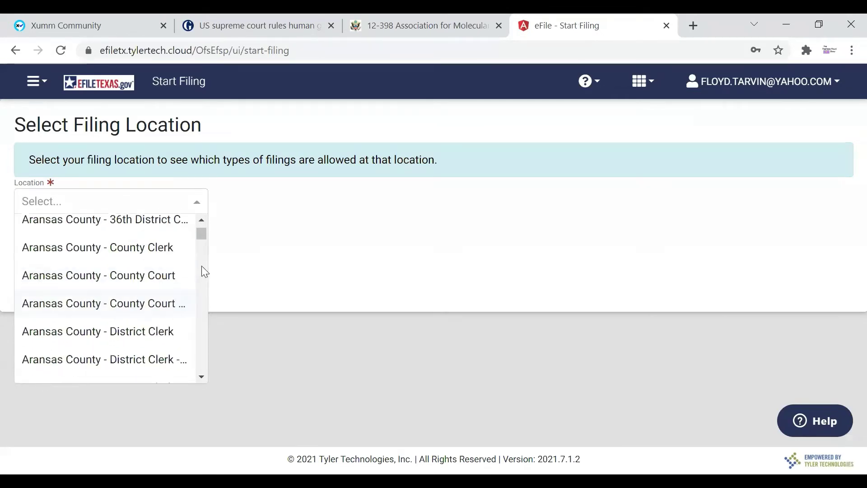
drag(204, 238, 202, 301)
scroll(135, 311, down, 5)
scroll(130, 307, up, 15)
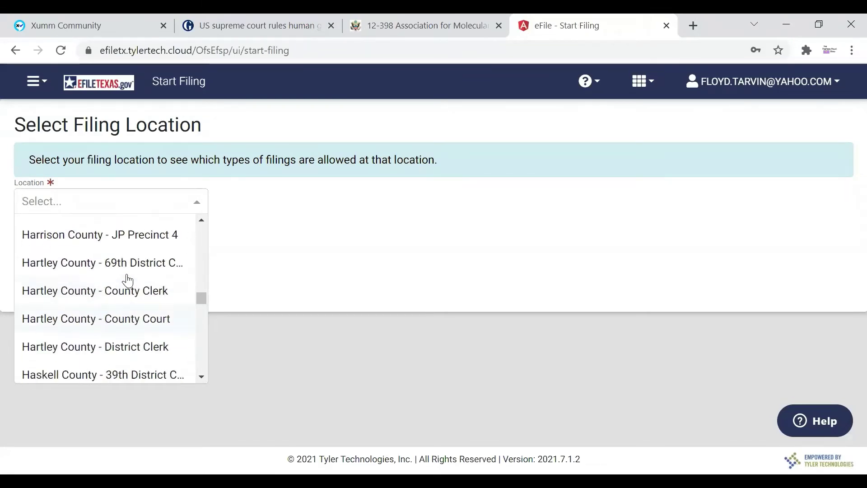
scroll(130, 281, up, 2)
scroll(128, 286, up, 5)
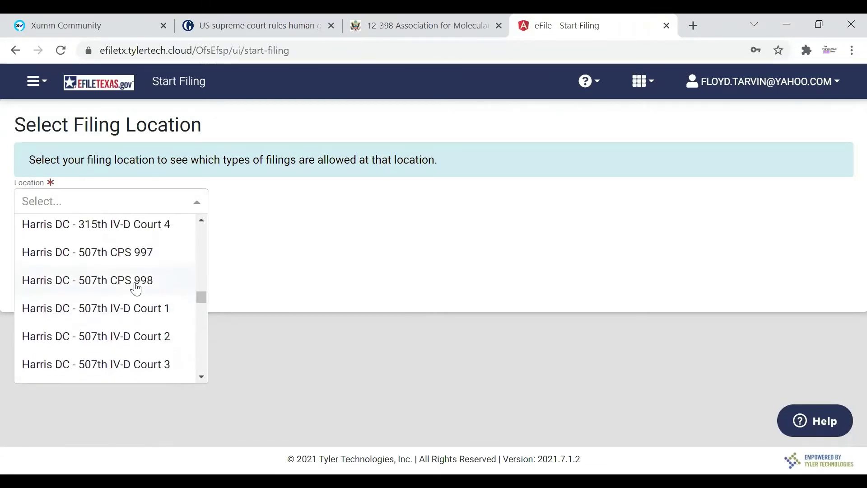
scroll(135, 282, up, 5)
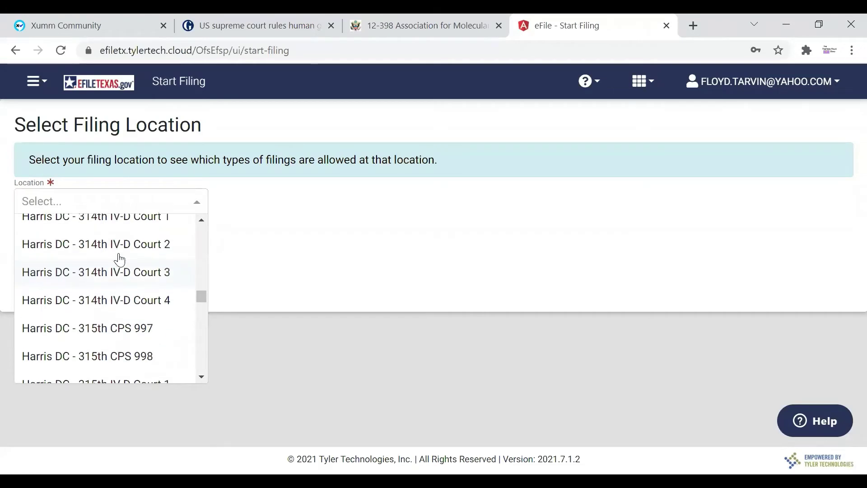
scroll(119, 259, up, 2)
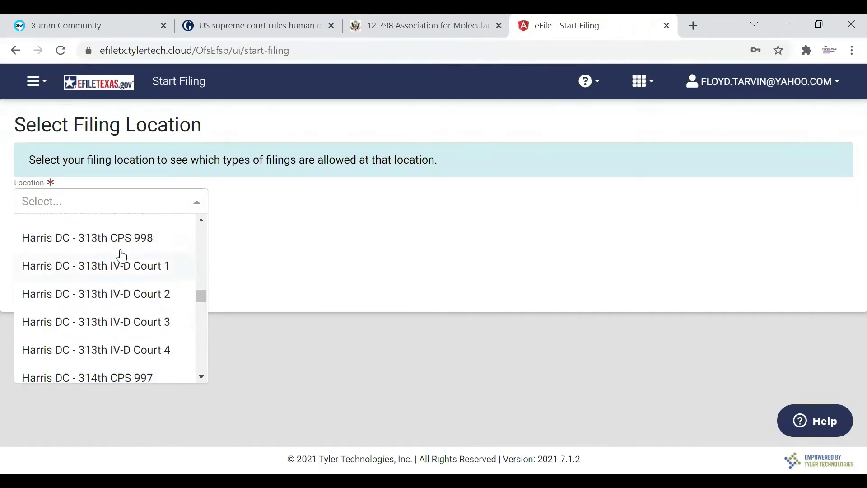
scroll(136, 261, up, 5)
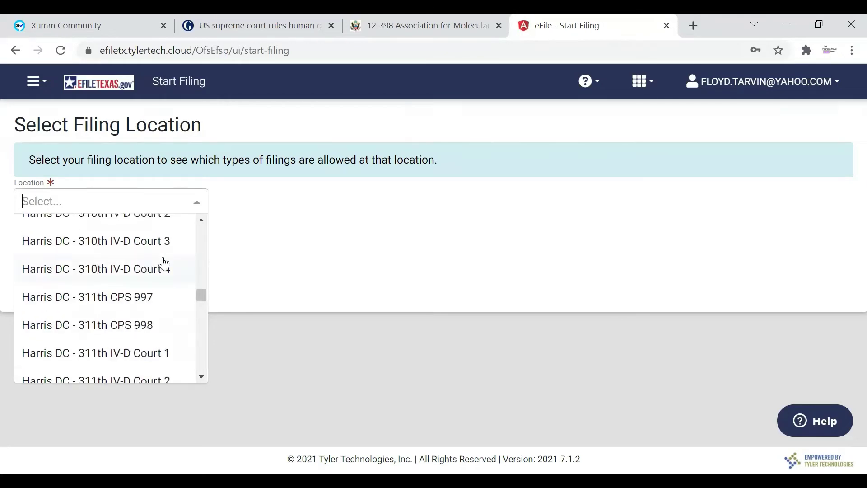
scroll(159, 269, up, 6)
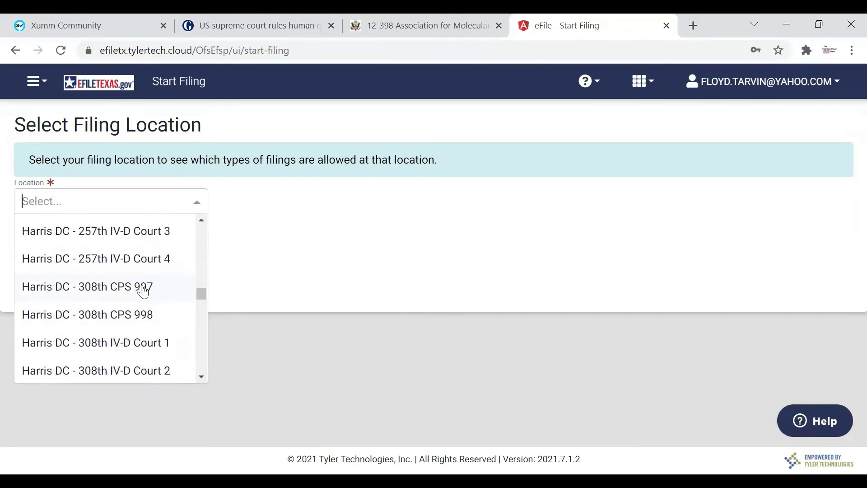
scroll(149, 291, up, 6)
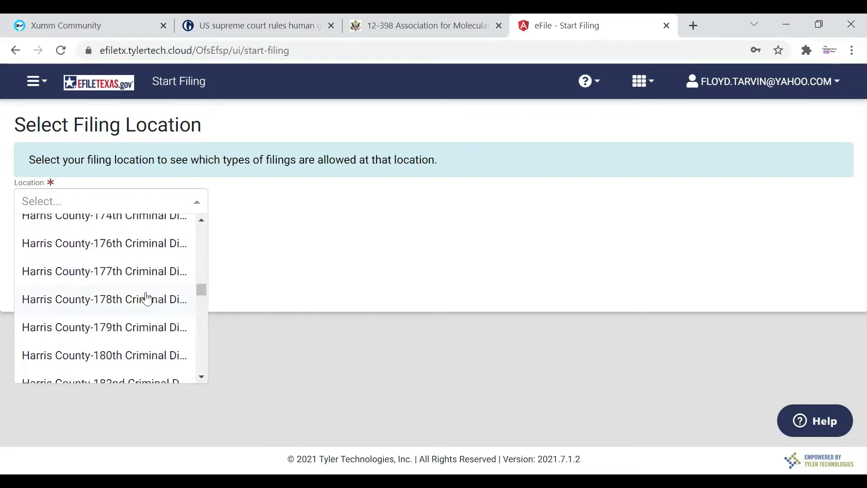
scroll(137, 306, down, 2)
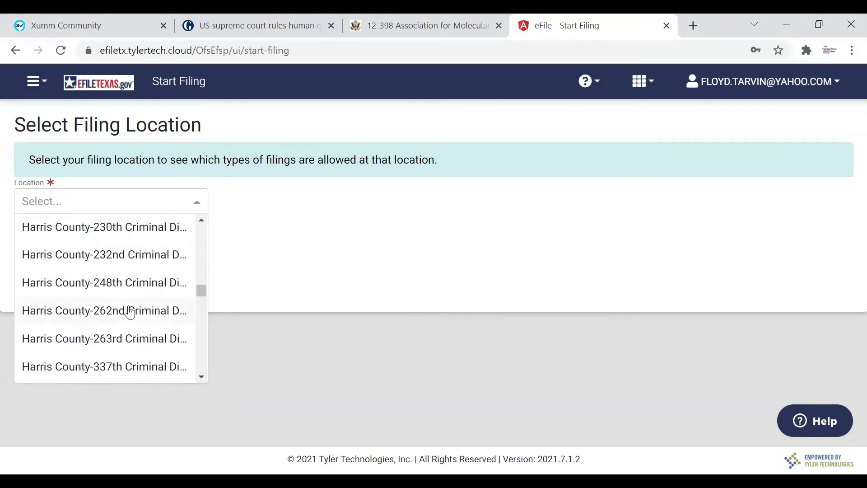
scroll(128, 310, down, 1)
scroll(131, 297, up, 6)
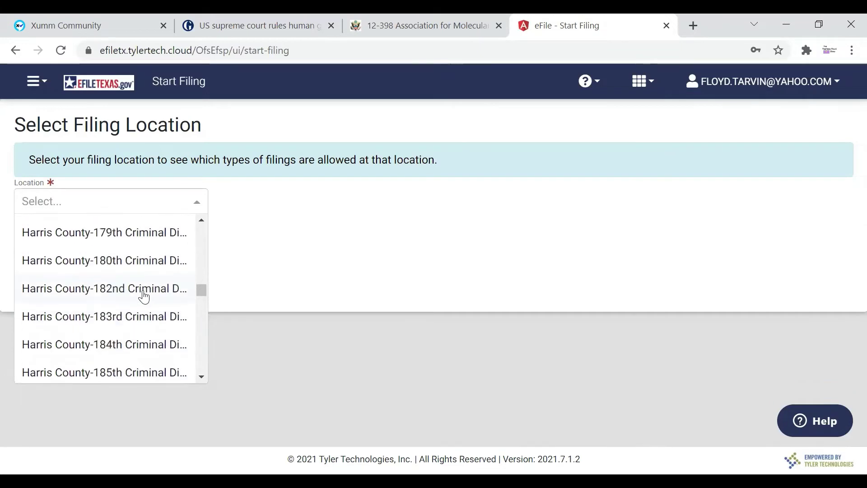
scroll(145, 294, up, 12)
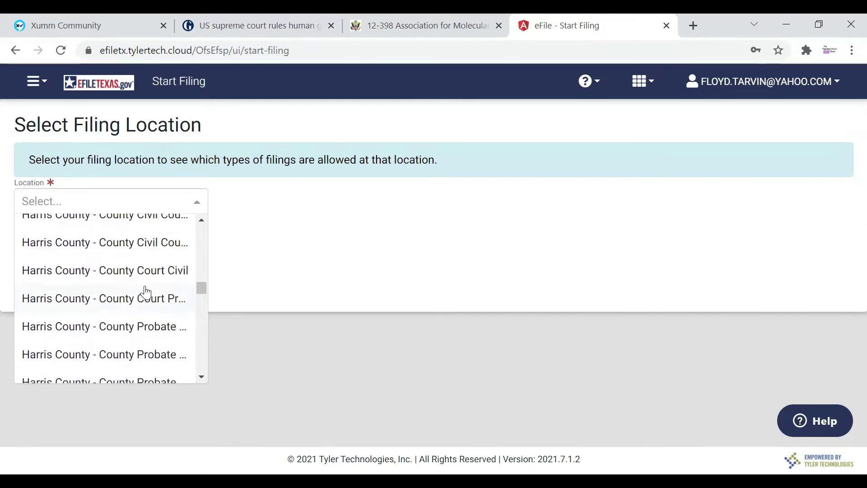
scroll(145, 292, up, 3)
scroll(149, 300, down, 8)
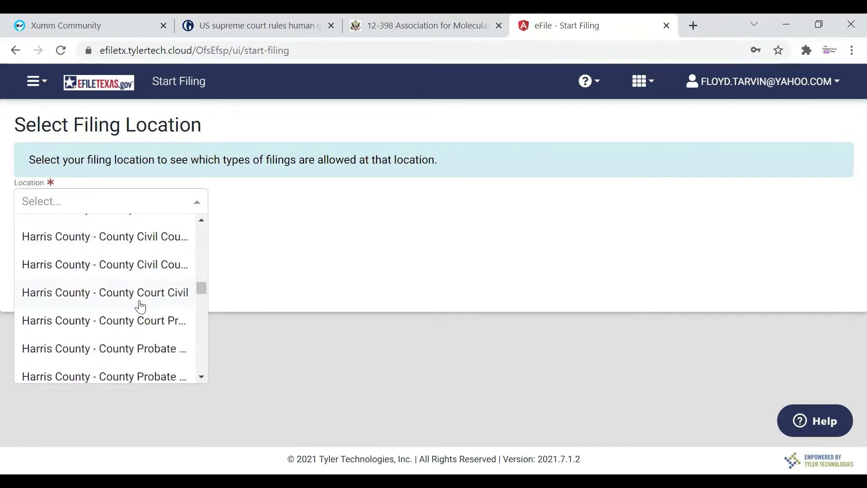
scroll(144, 296, up, 1)
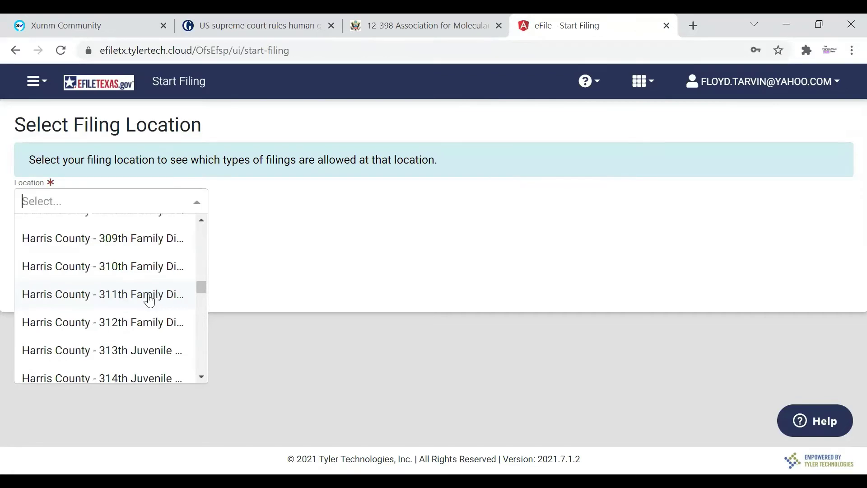
click(120, 296)
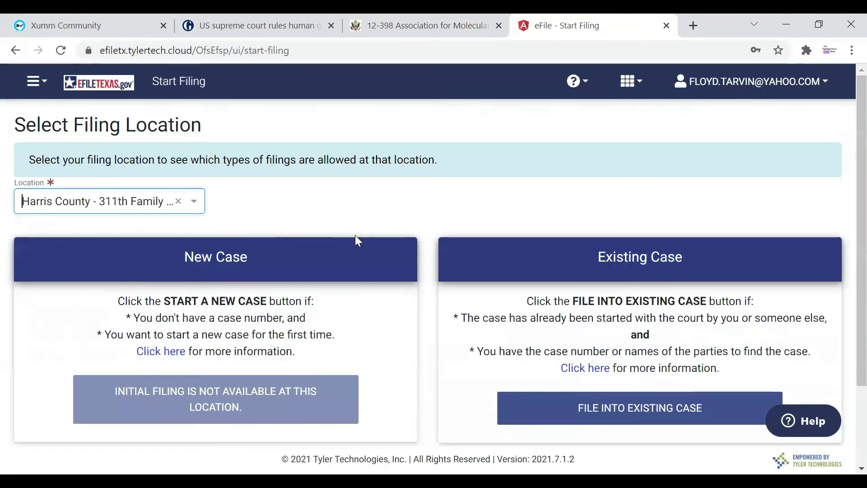
- Choose to file into an existing case and search the 311th Family District Court by the party's first and last name
scroll(357, 241, down, 2)
click(640, 332)
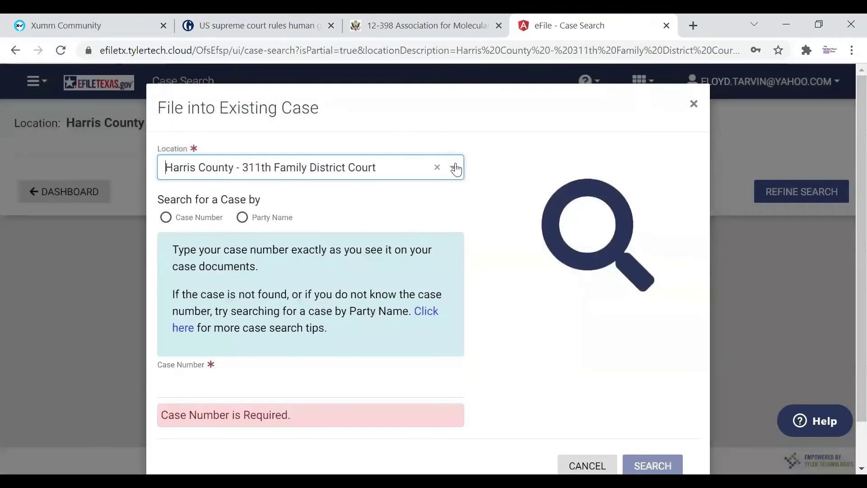
click(243, 218)
scroll(290, 271, down, 2)
click(206, 292)
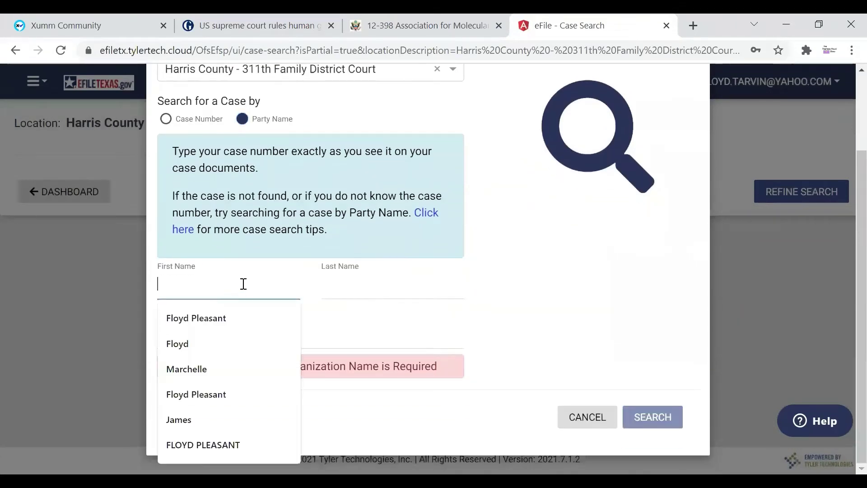
click(219, 319)
click(369, 285)
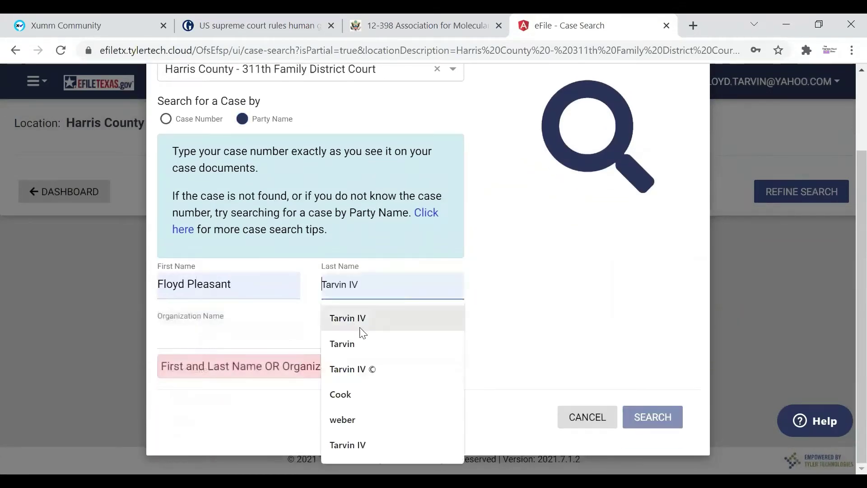
click(368, 323)
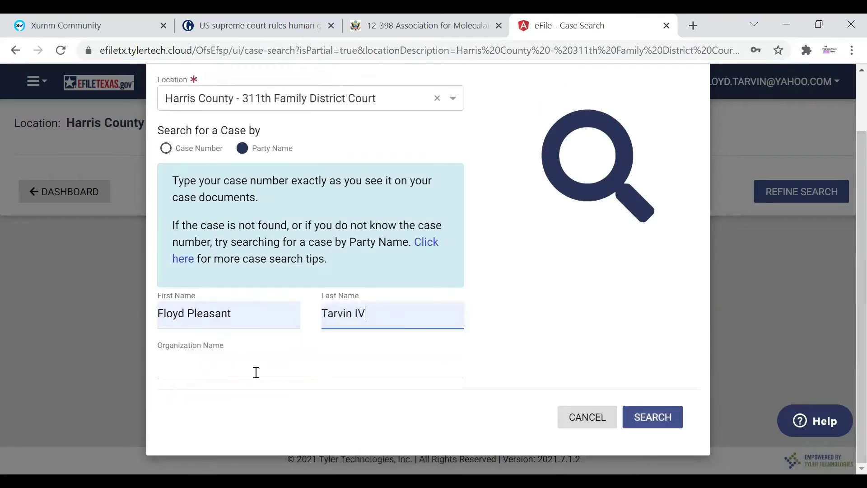
click(660, 419)
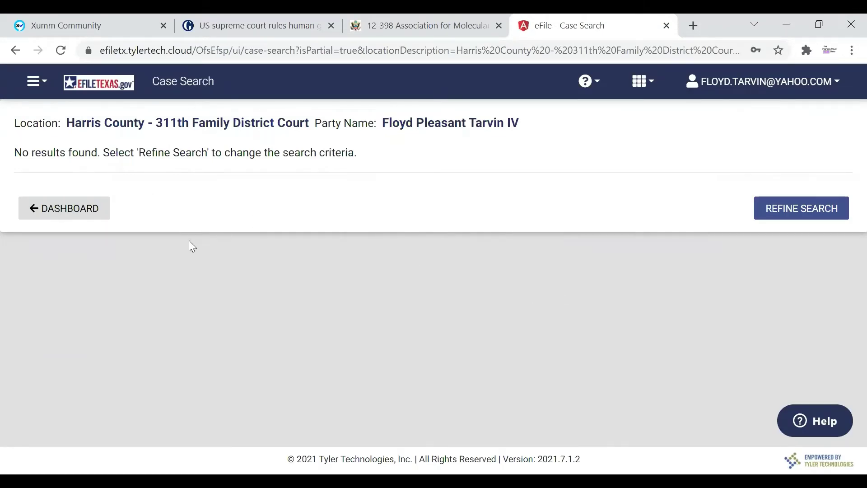
- Return to the dashboard and open the newly submitted change-of-name envelope in the filing history to view its details
click(79, 209)
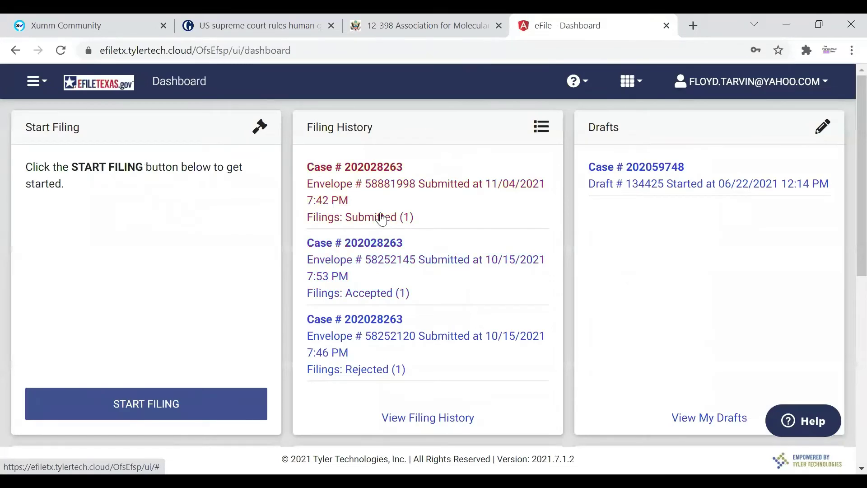
click(368, 193)
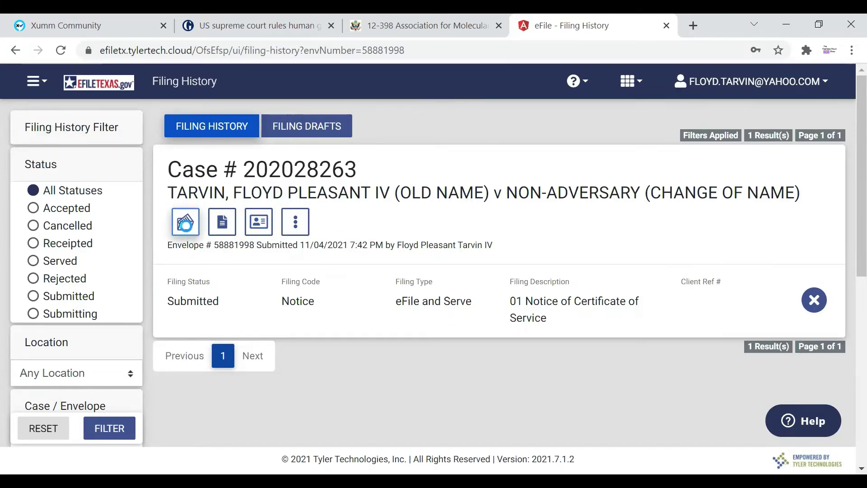
click(185, 222)
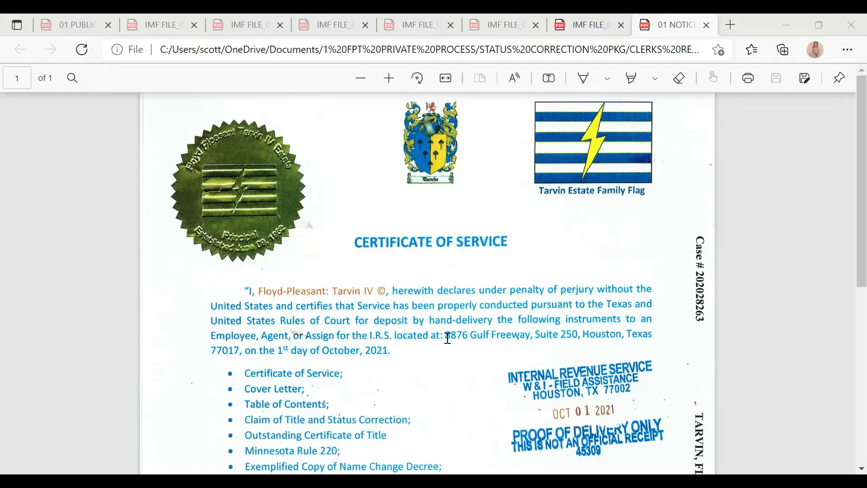
- Switch to the notice PDF and examine the Certificate of Service's document list, IRS delivery stamp, signature block and case number in the margin
scroll(448, 338, down, 4)
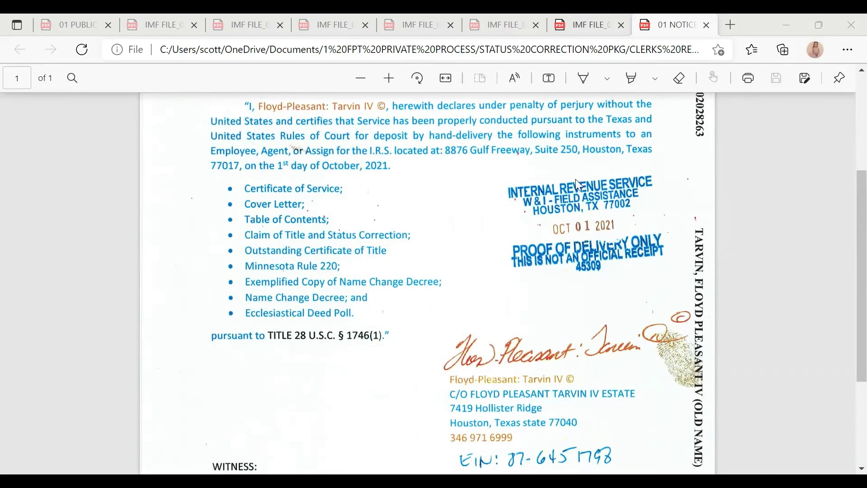
scroll(544, 250, up, 2)
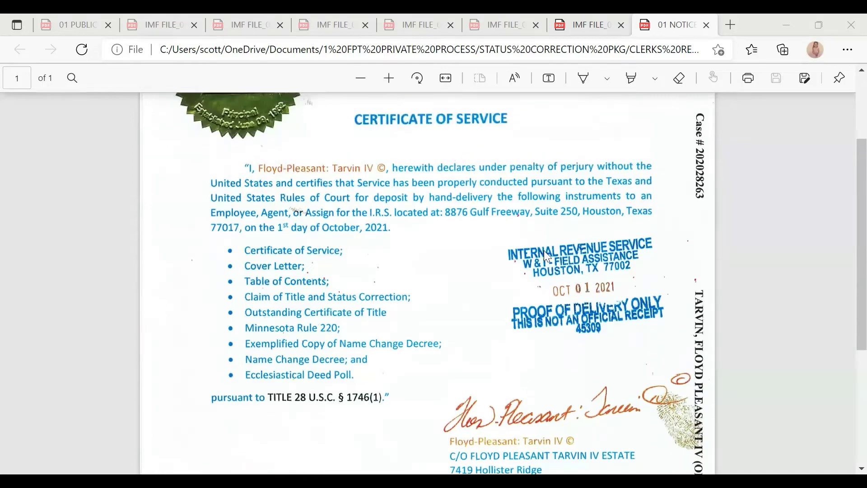
scroll(489, 282, down, 6)
scroll(545, 356, up, 1)
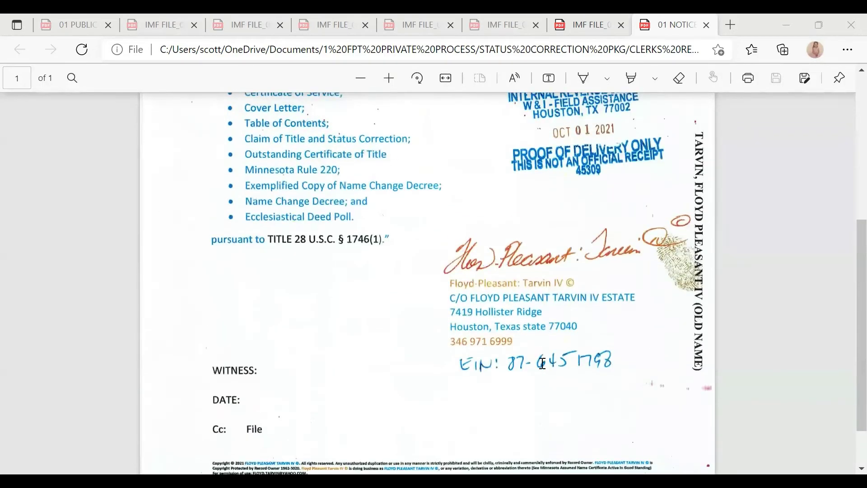
scroll(530, 337, down, 1)
scroll(508, 282, up, 7)
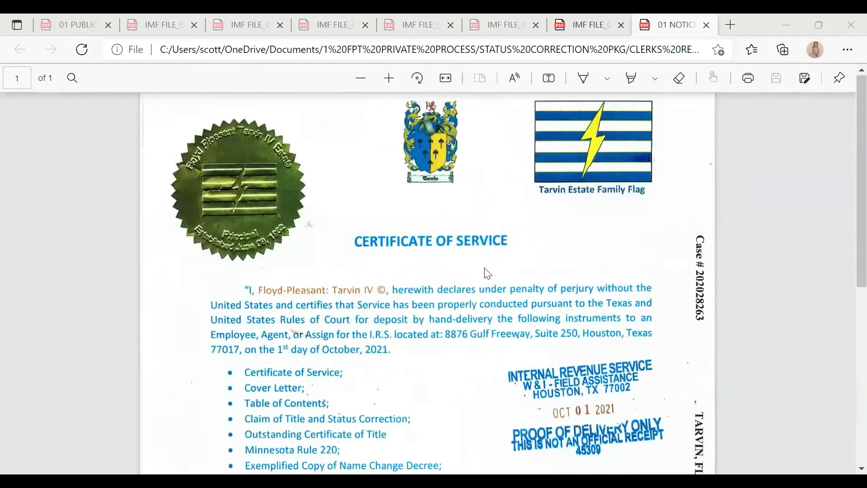
scroll(580, 279, down, 4)
scroll(534, 229, up, 4)
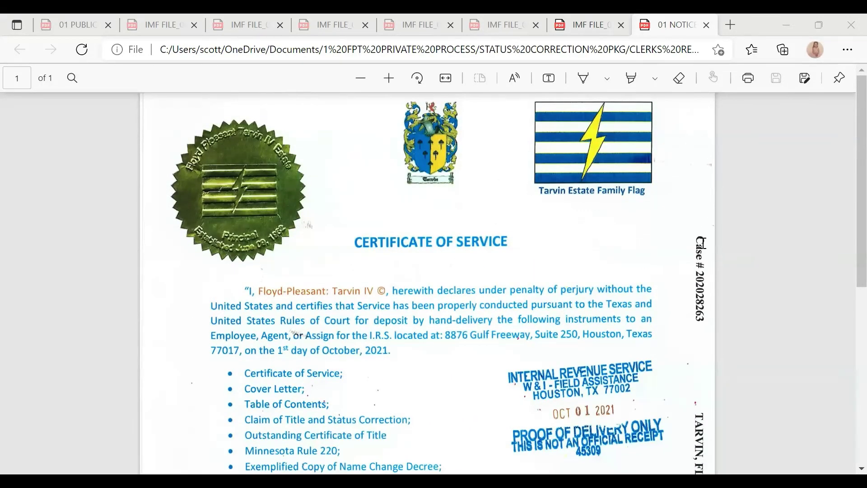
- Review the full Certificate of Service page, from the case number and old-name notation in the margin to the IRS stamp, witness lines and footer
scroll(704, 145, down, 3)
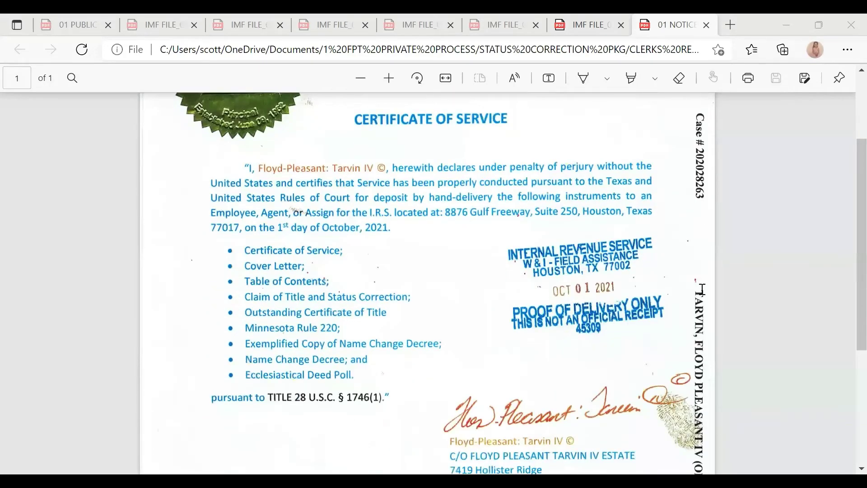
scroll(703, 290, down, 4)
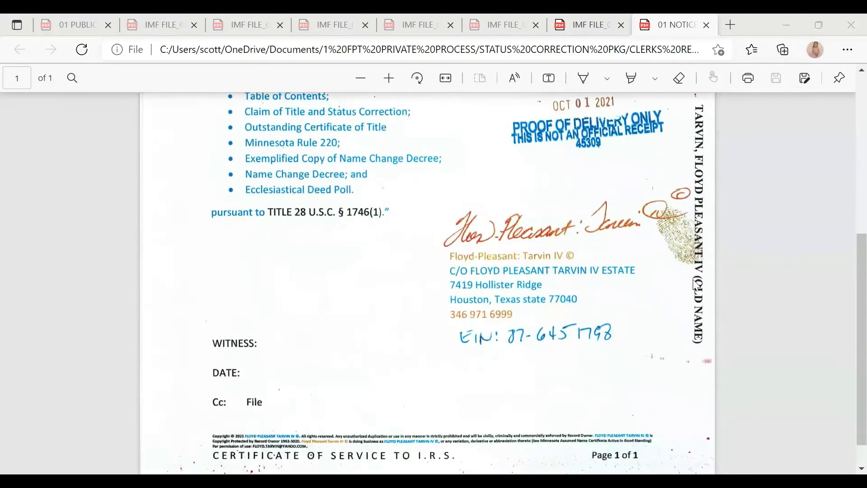
scroll(722, 271, up, 4)
scroll(691, 232, up, 3)
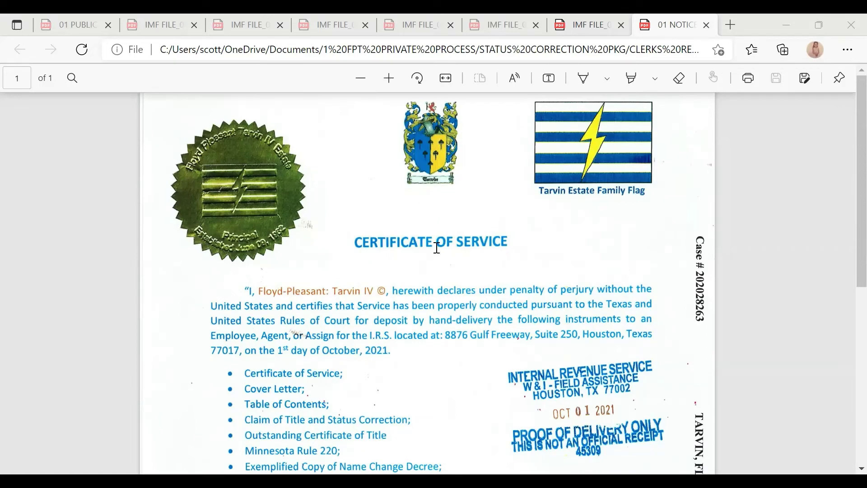
scroll(443, 219, down, 1)
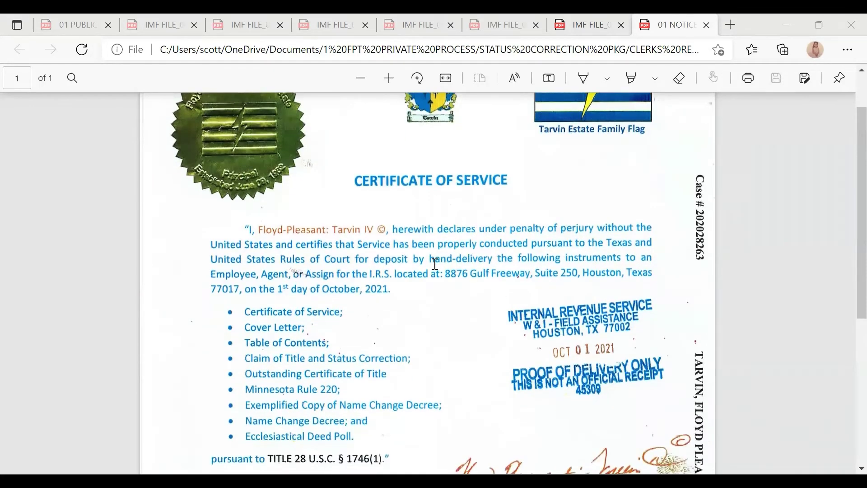
scroll(436, 264, down, 2)
scroll(419, 168, down, 3)
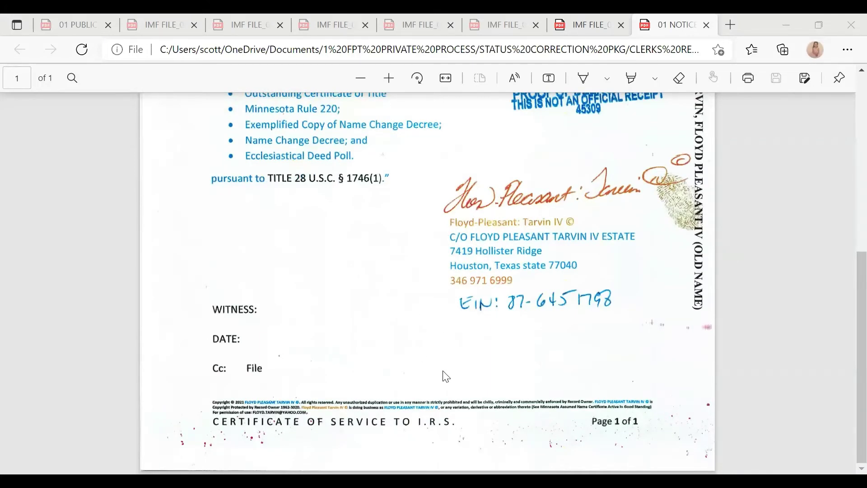
scroll(446, 376, up, 3)
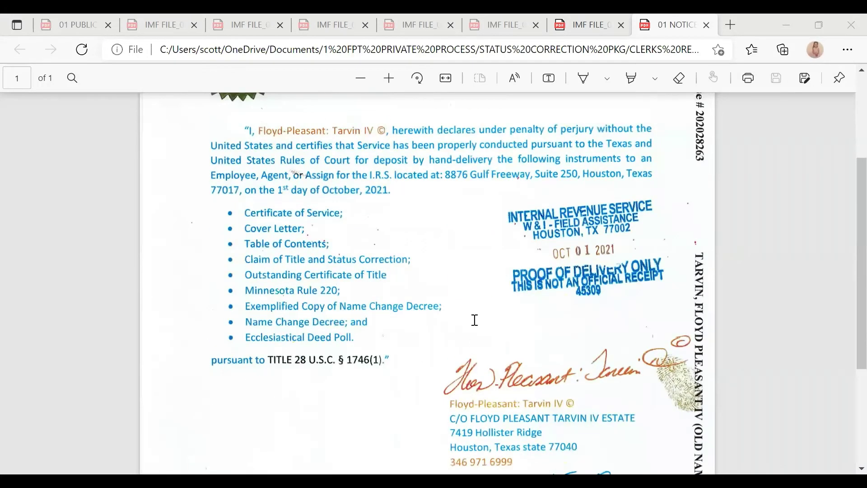
scroll(448, 289, up, 3)
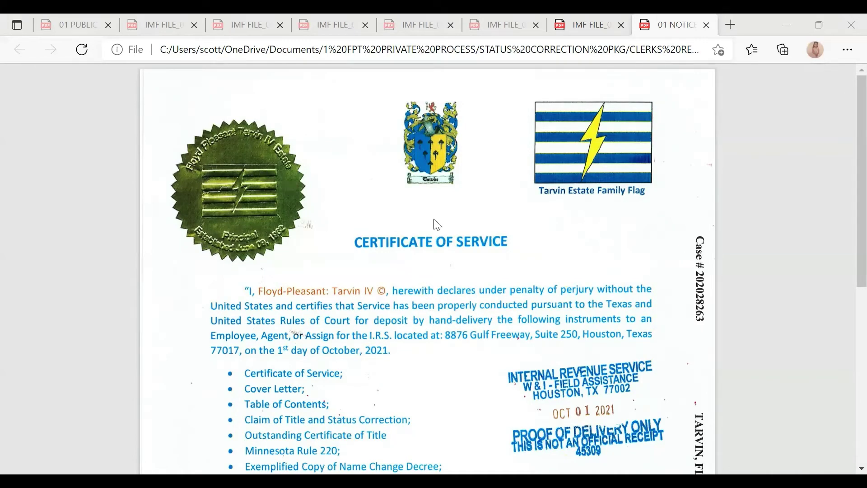
scroll(471, 262, down, 5)
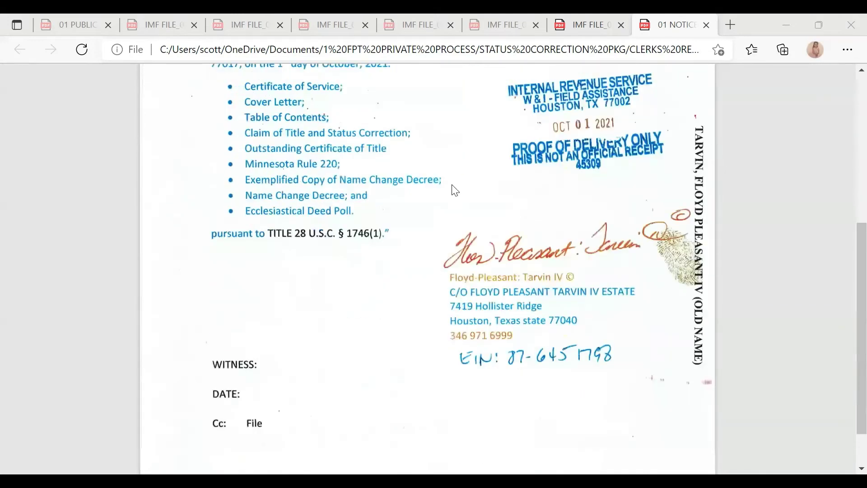
scroll(471, 274, down, 1)
scroll(222, 130, up, 7)
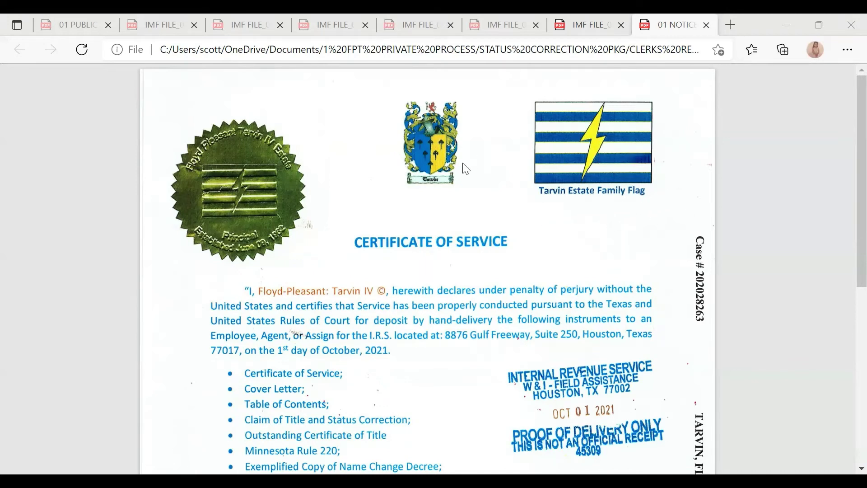
scroll(499, 193, down, 3)
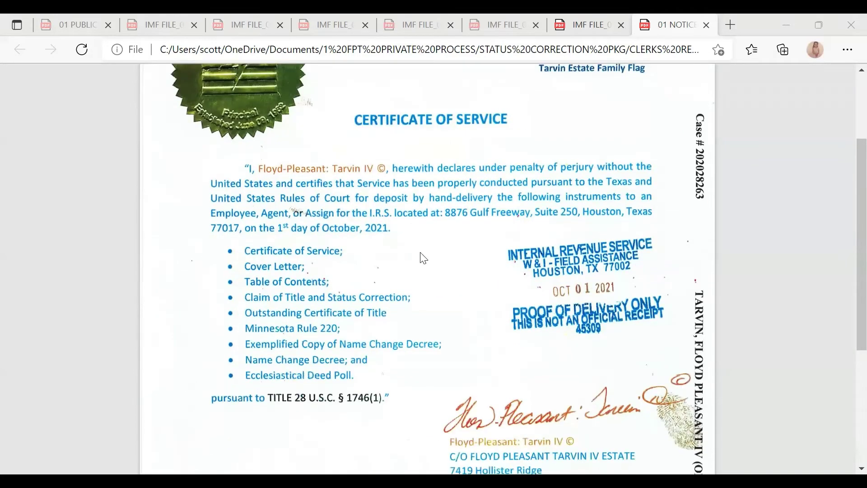
scroll(420, 255, down, 3)
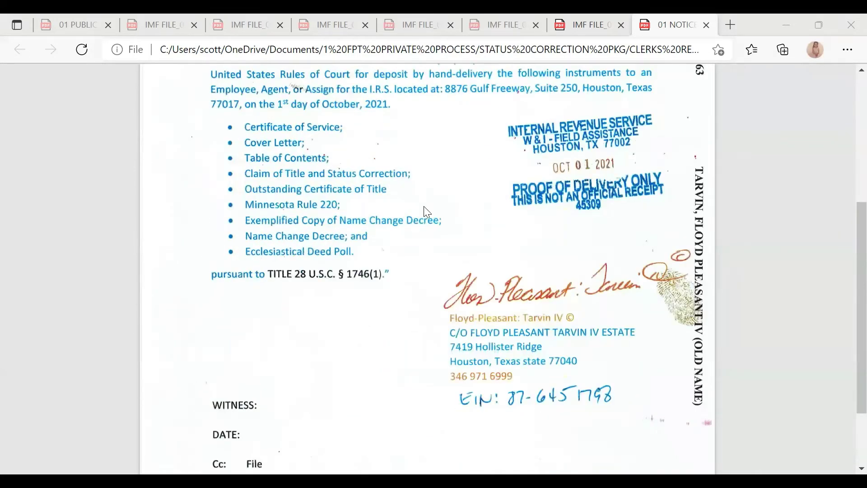
scroll(467, 166, up, 1)
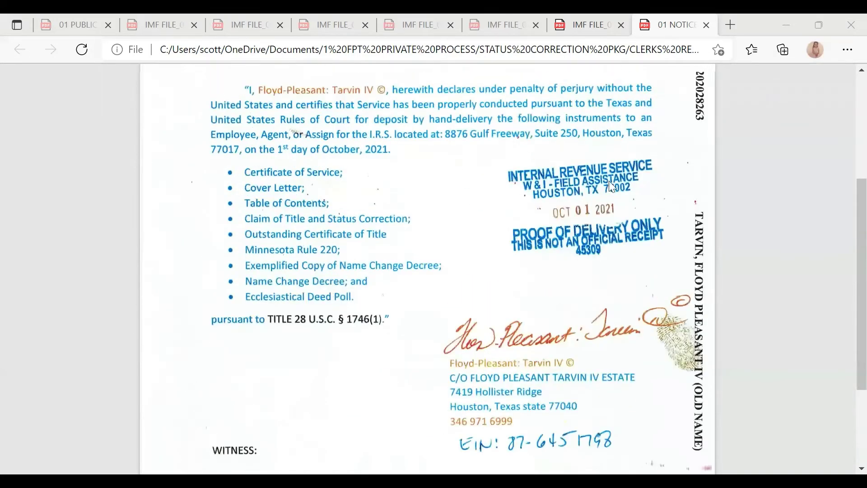
scroll(612, 186, up, 5)
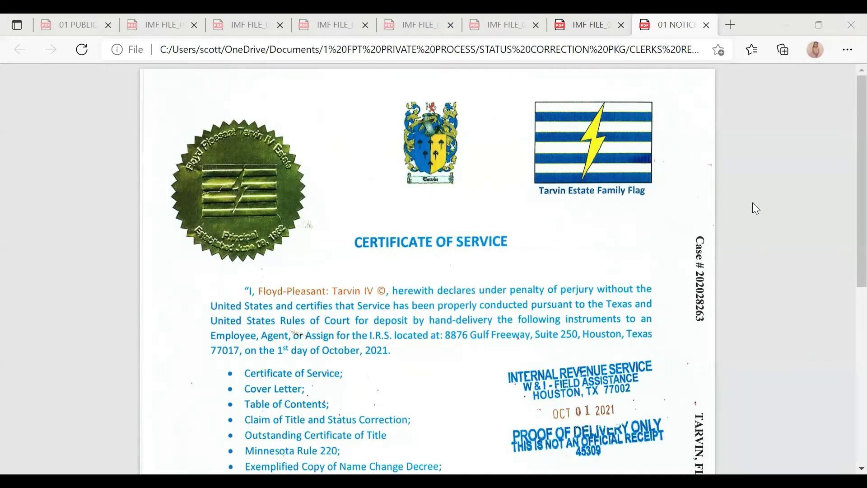
scroll(455, 202, down, 3)
scroll(438, 222, down, 2)
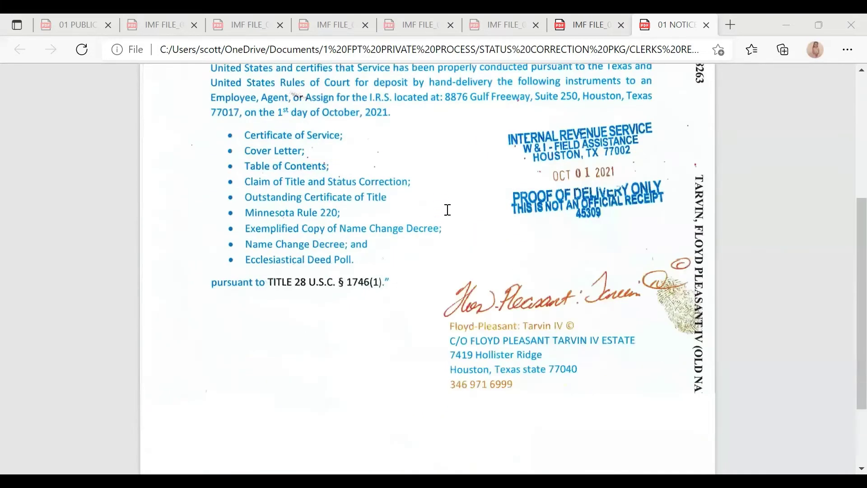
scroll(451, 213, down, 2)
scroll(384, 244, up, 7)
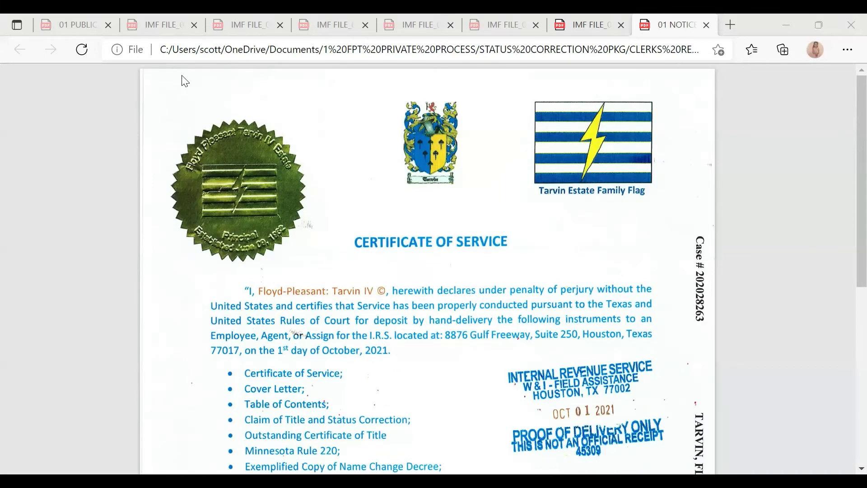
mouse_move(182, 81)
scroll(193, 291, down, 4)
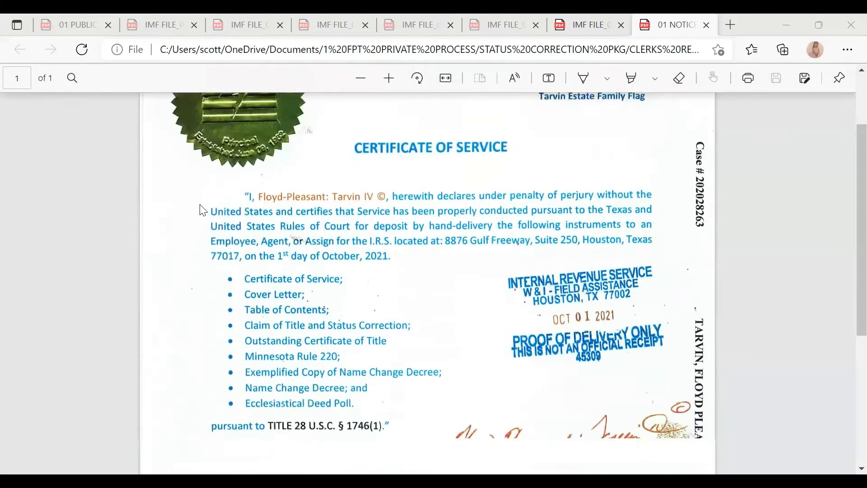
scroll(238, 270, down, 3)
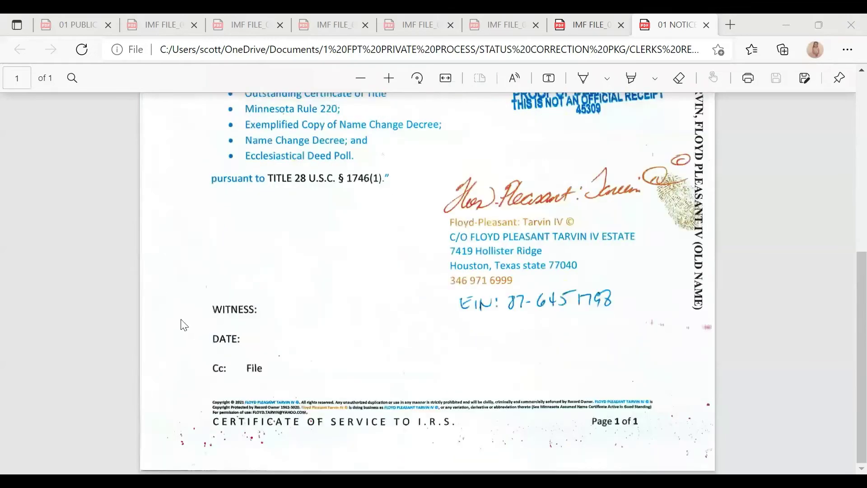
scroll(389, 285, up, 6)
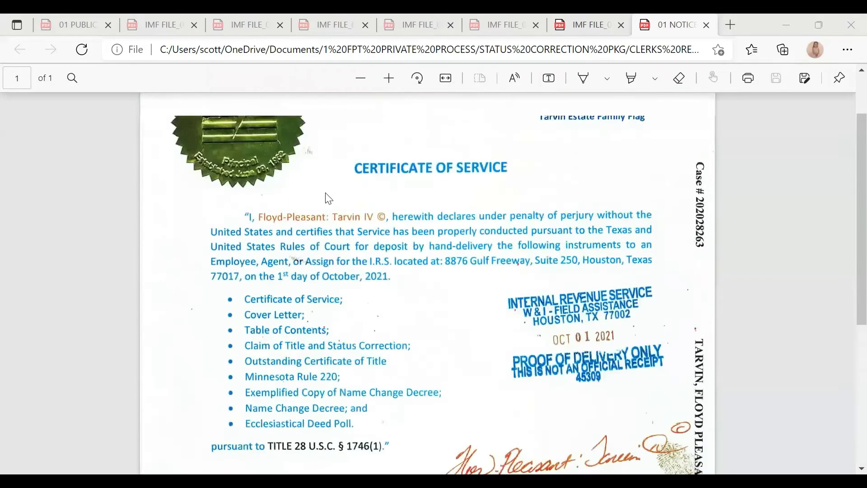
scroll(598, 143, up, 2)
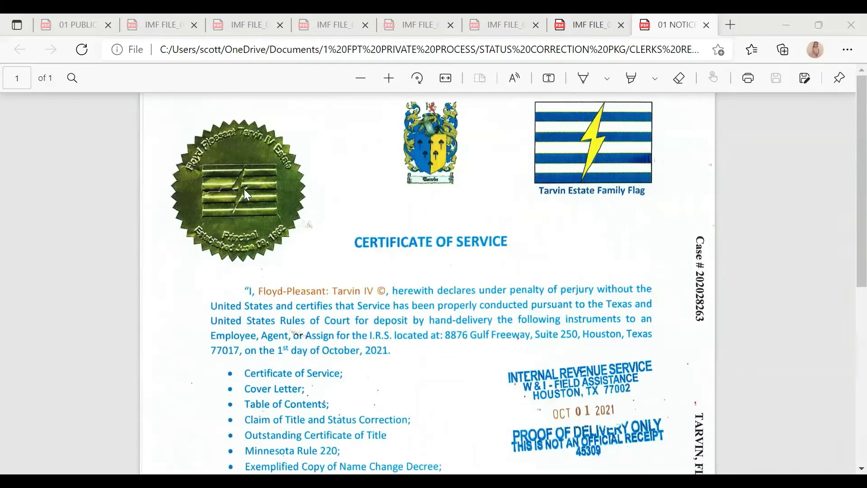
scroll(247, 194, down, 7)
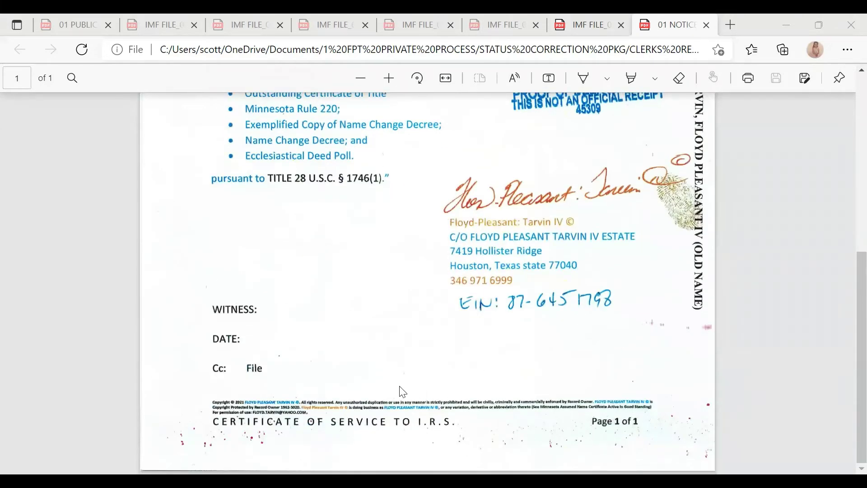
scroll(415, 370, up, 2)
scroll(434, 226, up, 4)
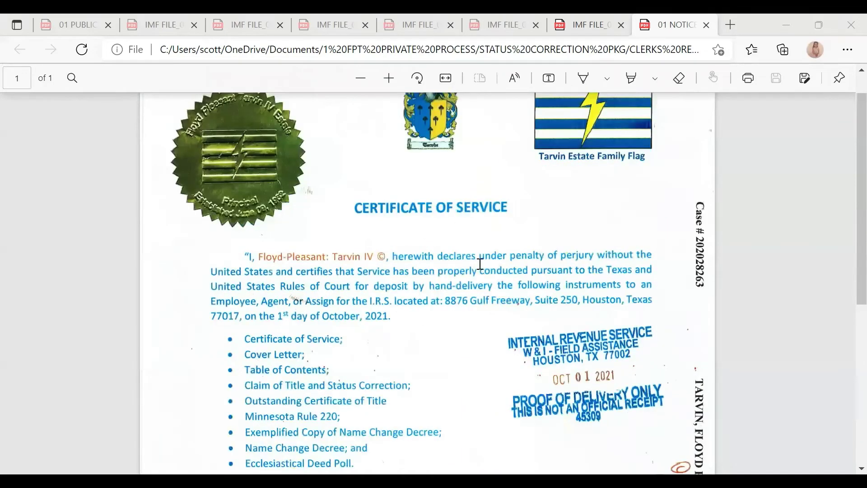
scroll(516, 257, down, 6)
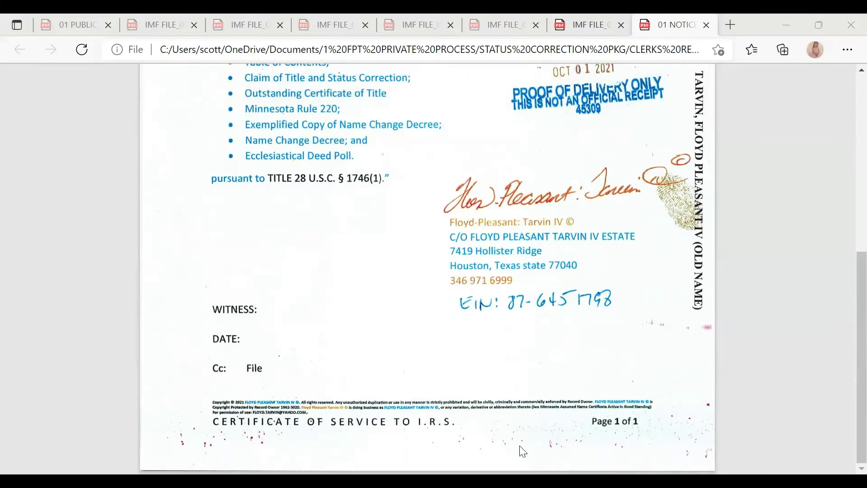
scroll(501, 338, up, 3)
scroll(491, 342, up, 1)
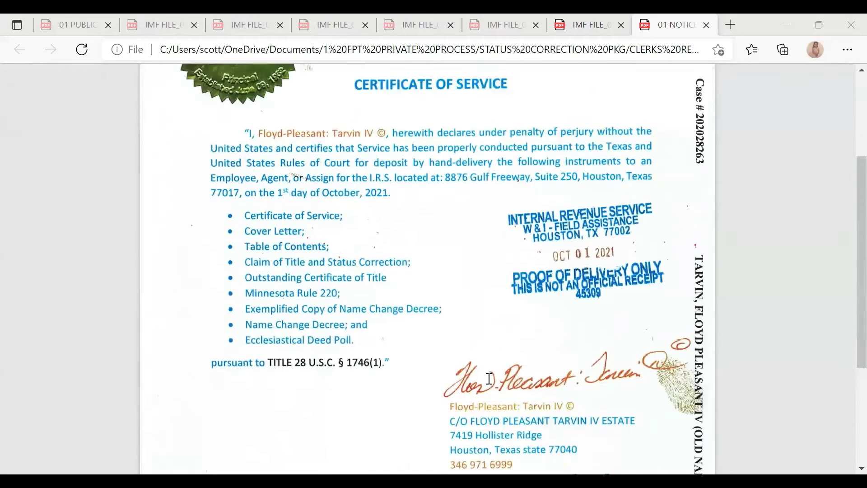
scroll(501, 235, up, 4)
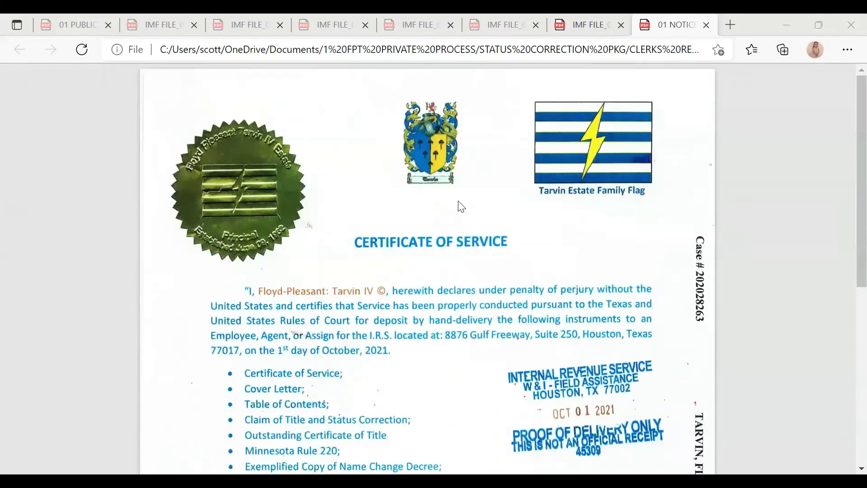